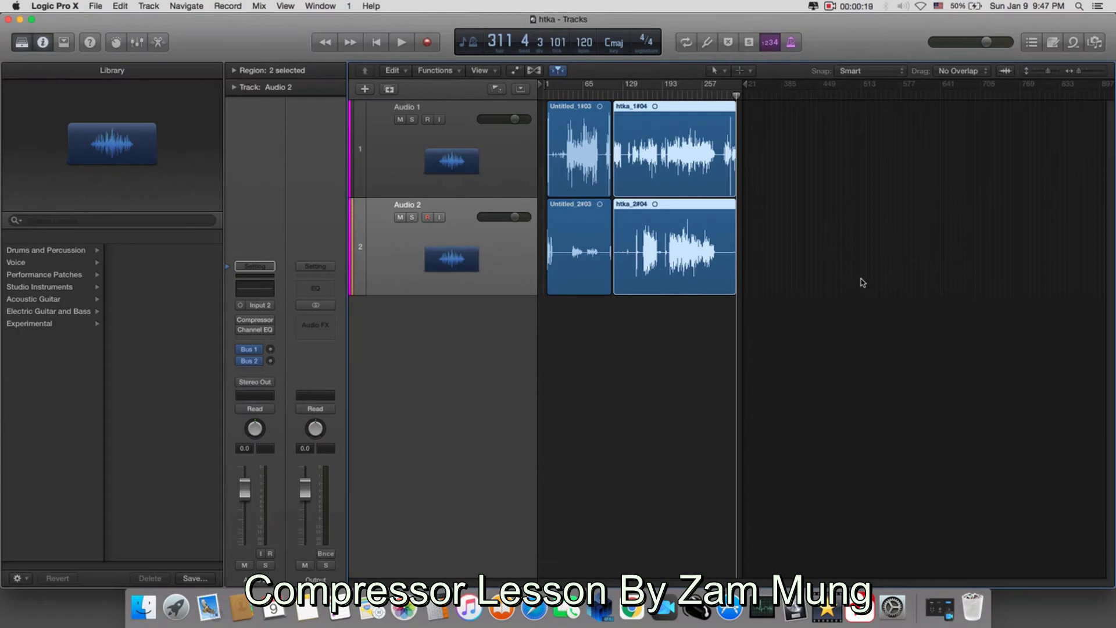
Play both audio tracks from about bar 39 and examine the waveforms of their first regions.
{"action": "key", "text": "z"}
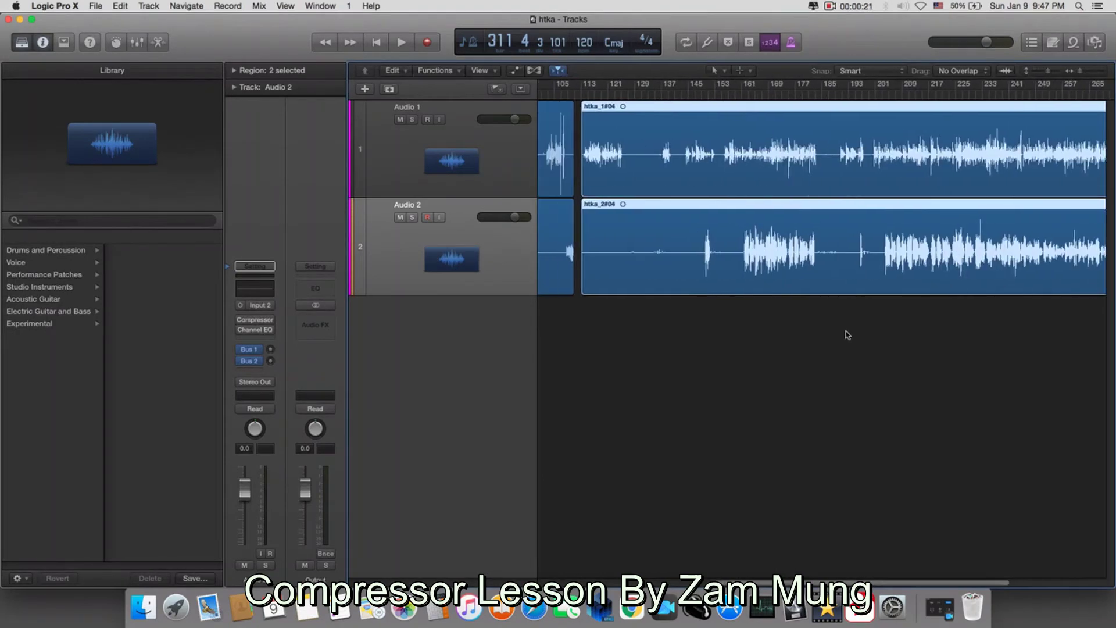
{"action": "scroll", "coordinate": [848, 334], "scroll_direction": "left", "scroll_amount": 10}
{"action": "key", "text": "super+Right"}
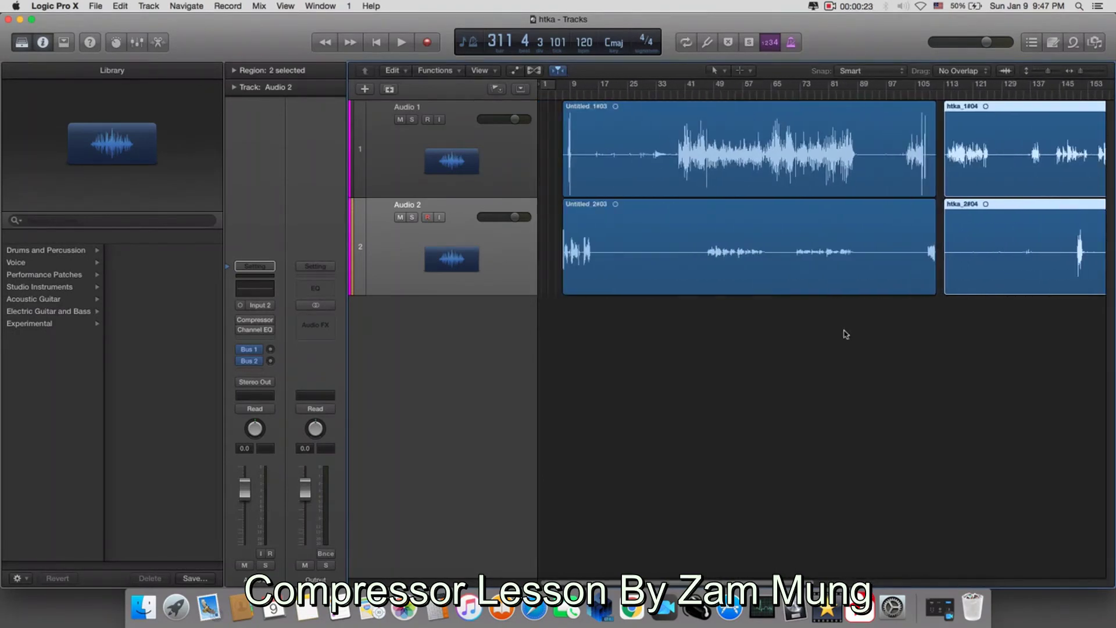
{"action": "left_click", "coordinate": [681, 94]}
{"action": "key", "text": "space"}
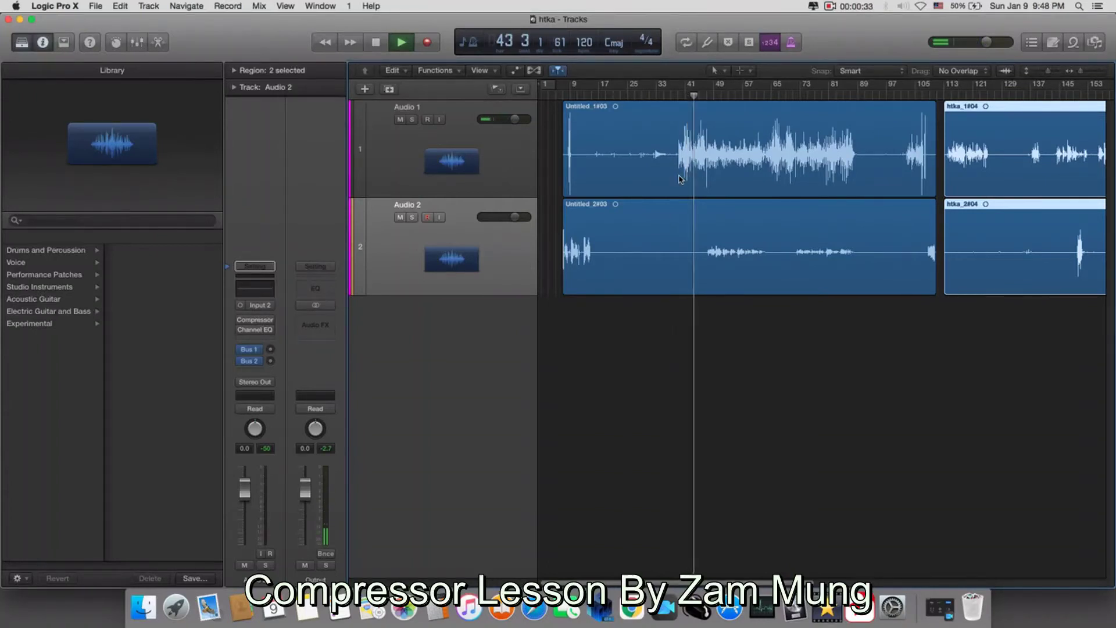
{"action": "key", "text": "super+Right"}
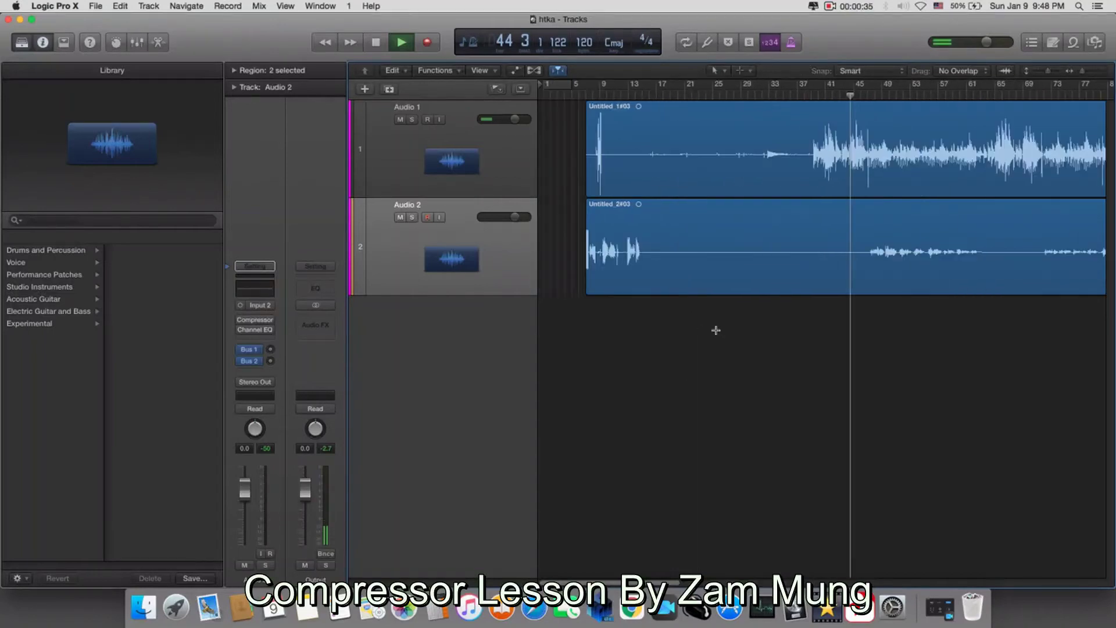
{"action": "key", "text": "super+Right"}
{"action": "key", "text": "super+Down"}
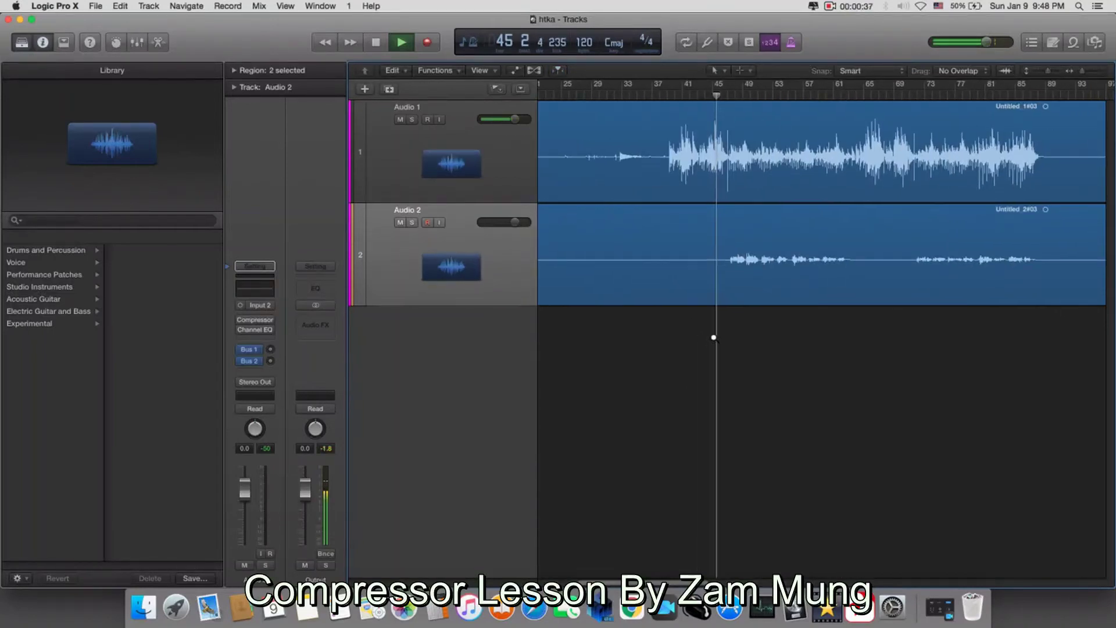
{"action": "key", "text": "super+Right"}
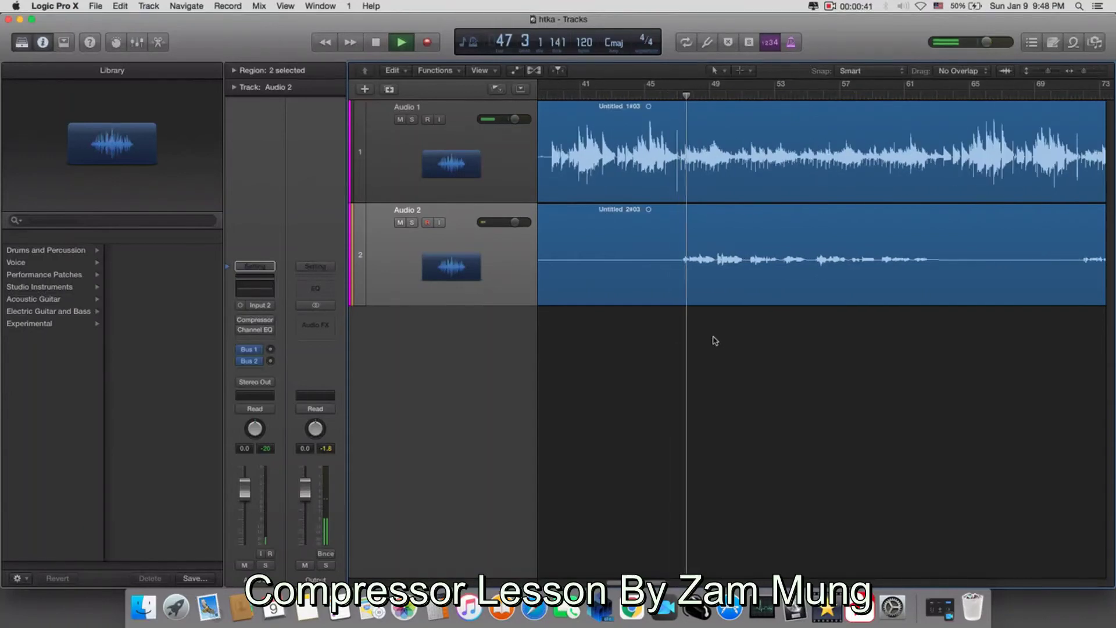
{"action": "key", "text": "space"}
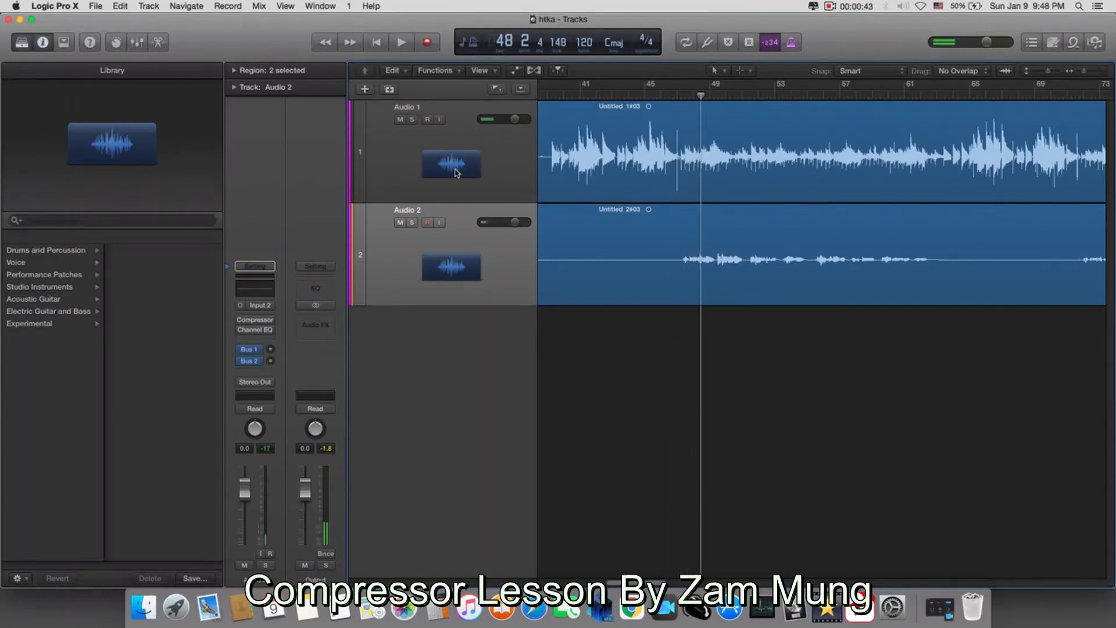
Lower the Audio 1 volume to -3.0 dB, then solo that track and listen to it from about bar 39.
{"action": "left_click_drag", "start_coordinate": [512, 120], "coordinate": [508, 120]}
{"action": "left_click", "coordinate": [514, 150]}
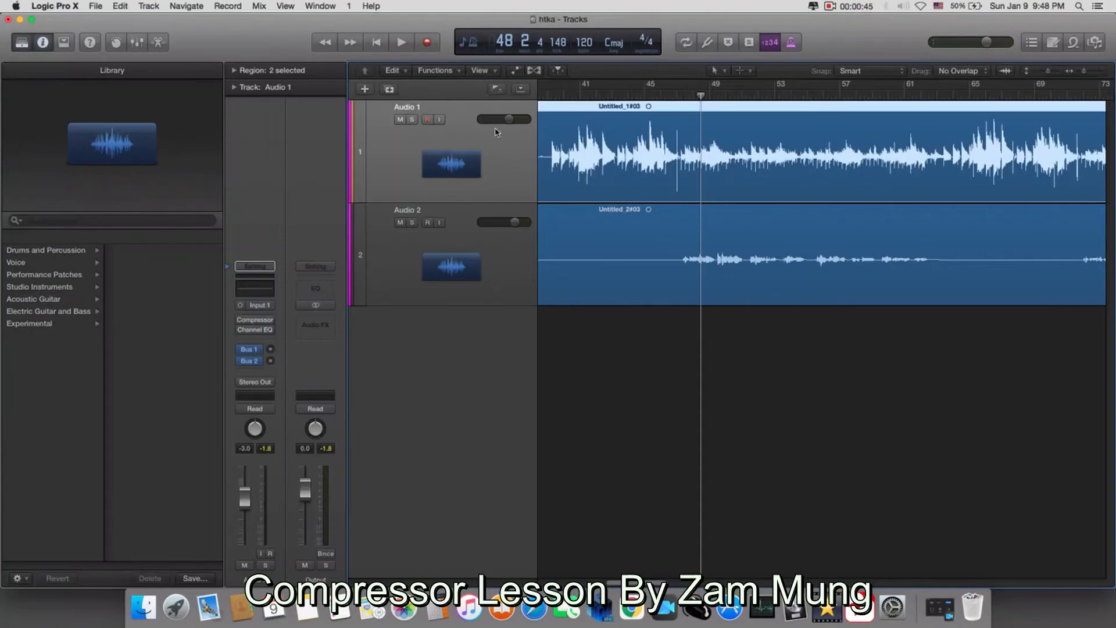
{"action": "left_click", "coordinate": [412, 120]}
{"action": "left_click", "coordinate": [555, 96]}
{"action": "key", "text": "space"}
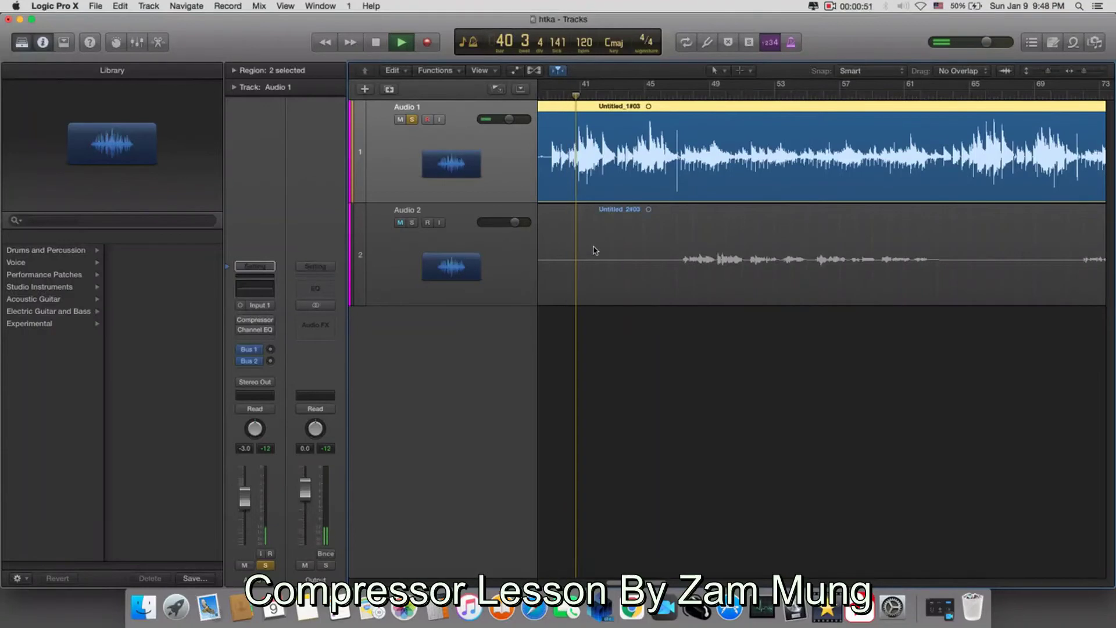
{"action": "key", "text": "space"}
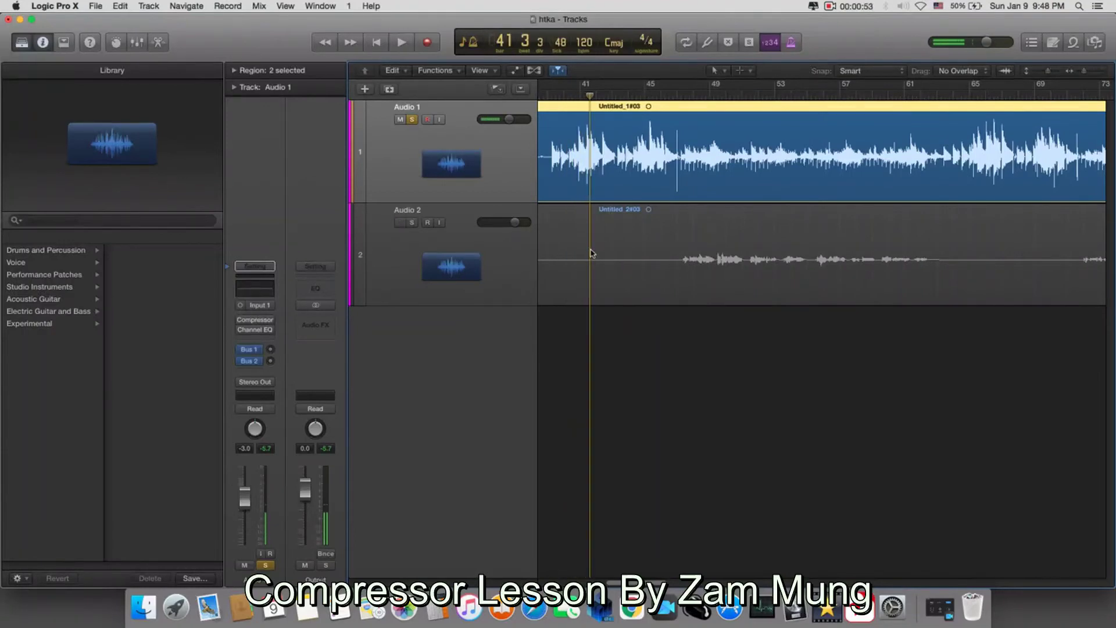
Open the Compressor on Audio 1 and set its circuit type to Platinum.
{"action": "scroll", "coordinate": [592, 250], "scroll_direction": "left", "scroll_amount": 3}
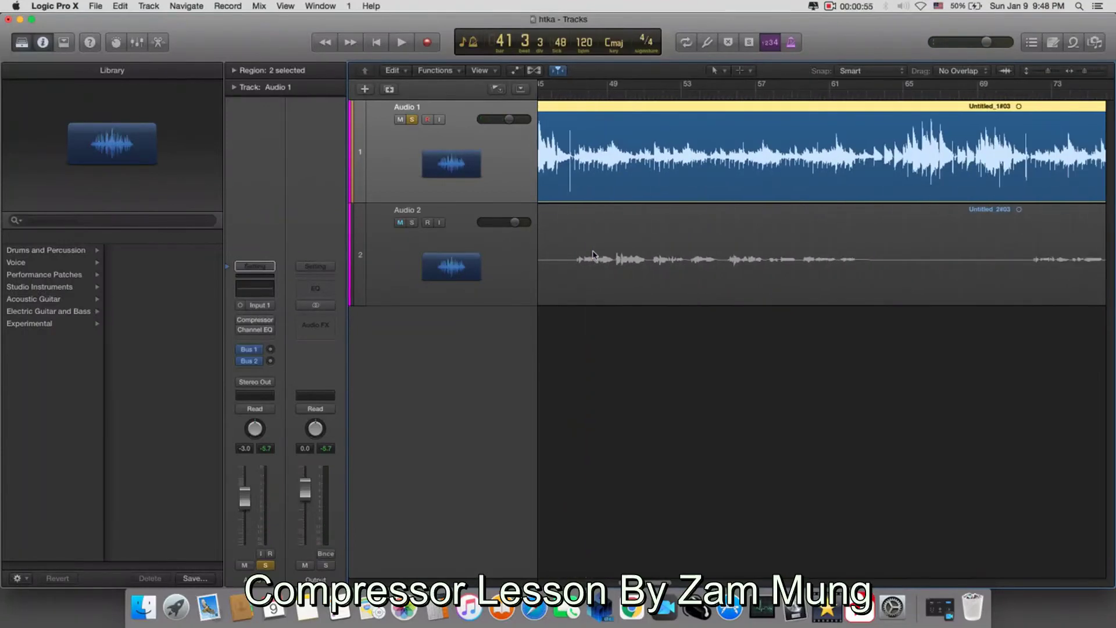
{"action": "scroll", "coordinate": [715, 172], "scroll_direction": "up", "scroll_amount": 5}
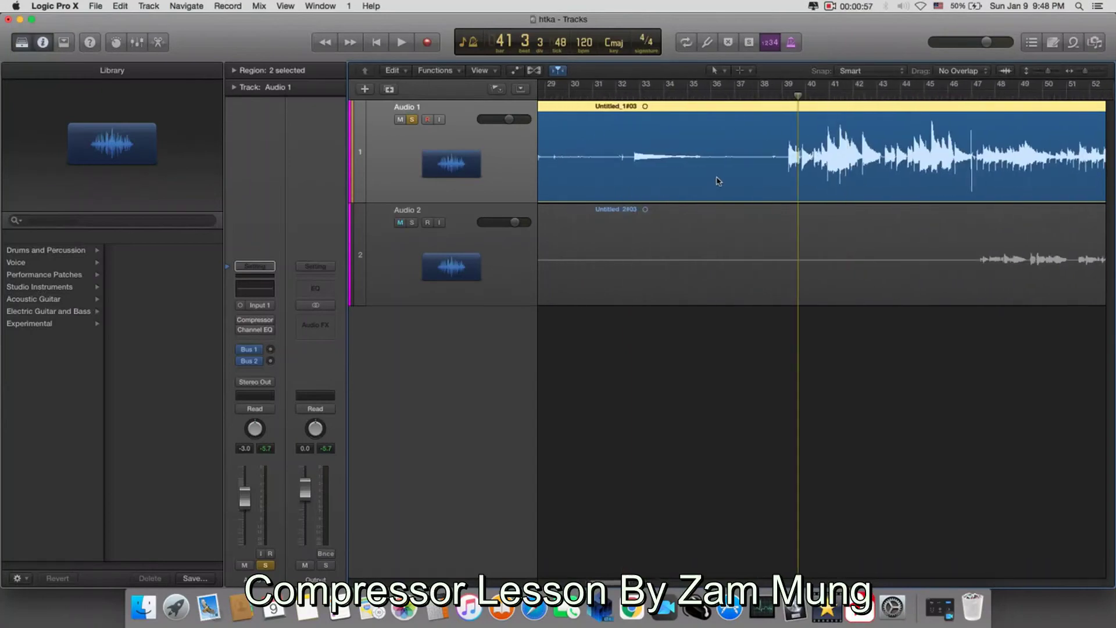
{"action": "scroll", "coordinate": [774, 163], "scroll_direction": "up", "scroll_amount": 4}
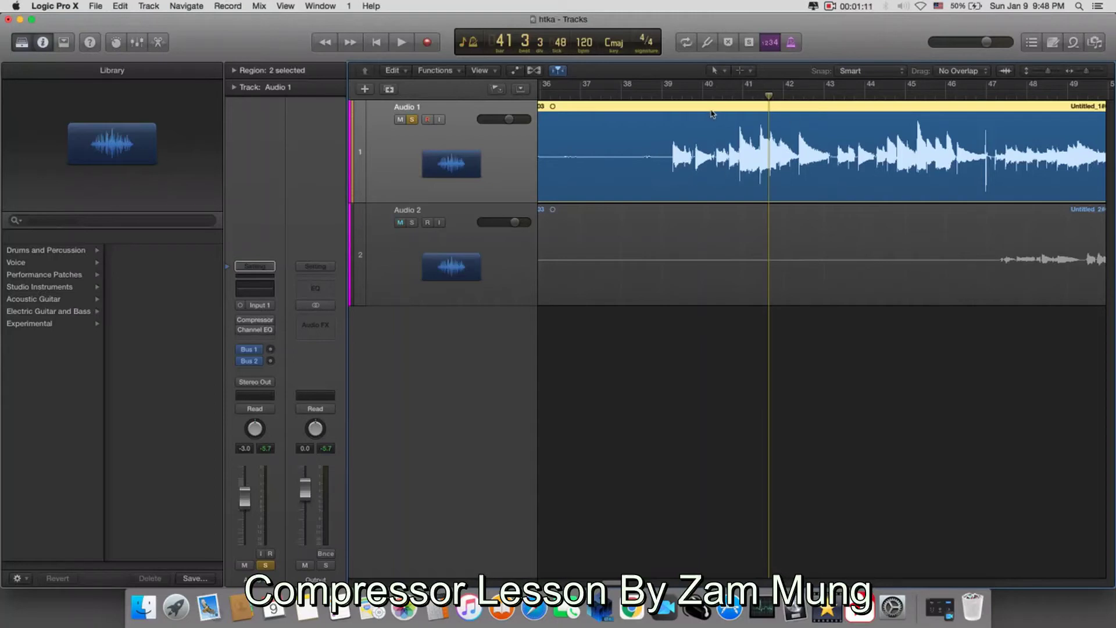
{"action": "left_click", "coordinate": [254, 322]}
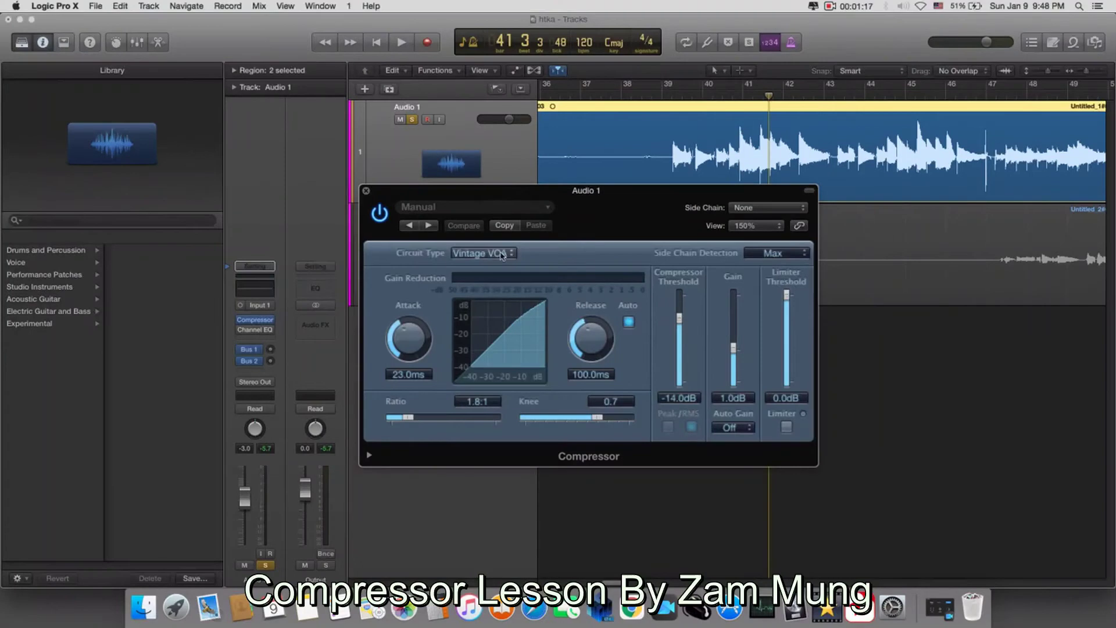
{"action": "left_click", "coordinate": [481, 256]}
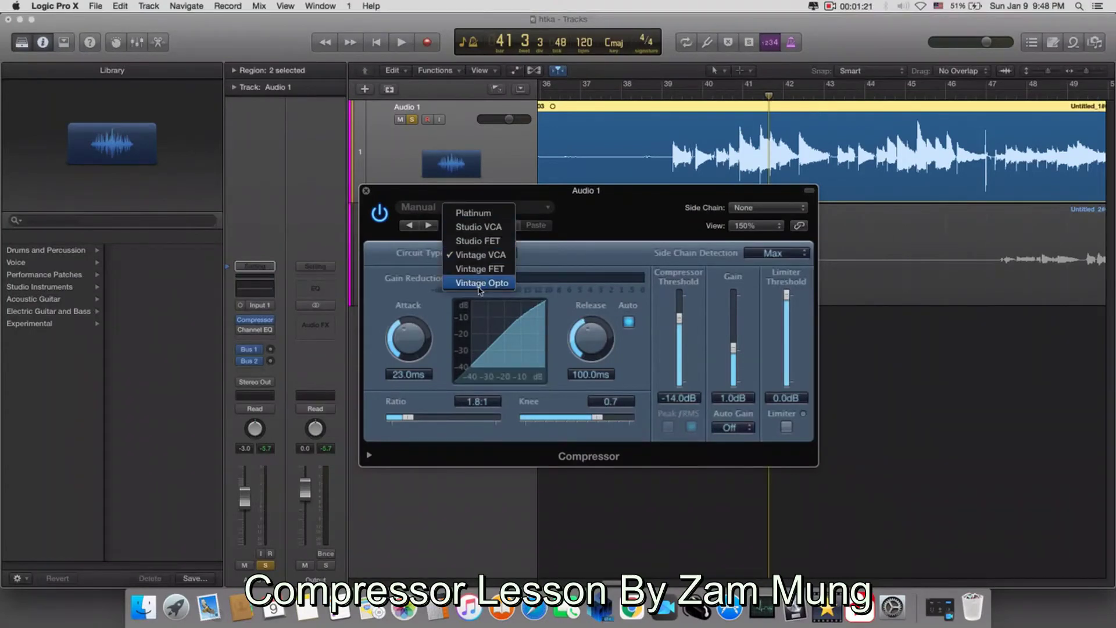
{"action": "left_click", "coordinate": [489, 215]}
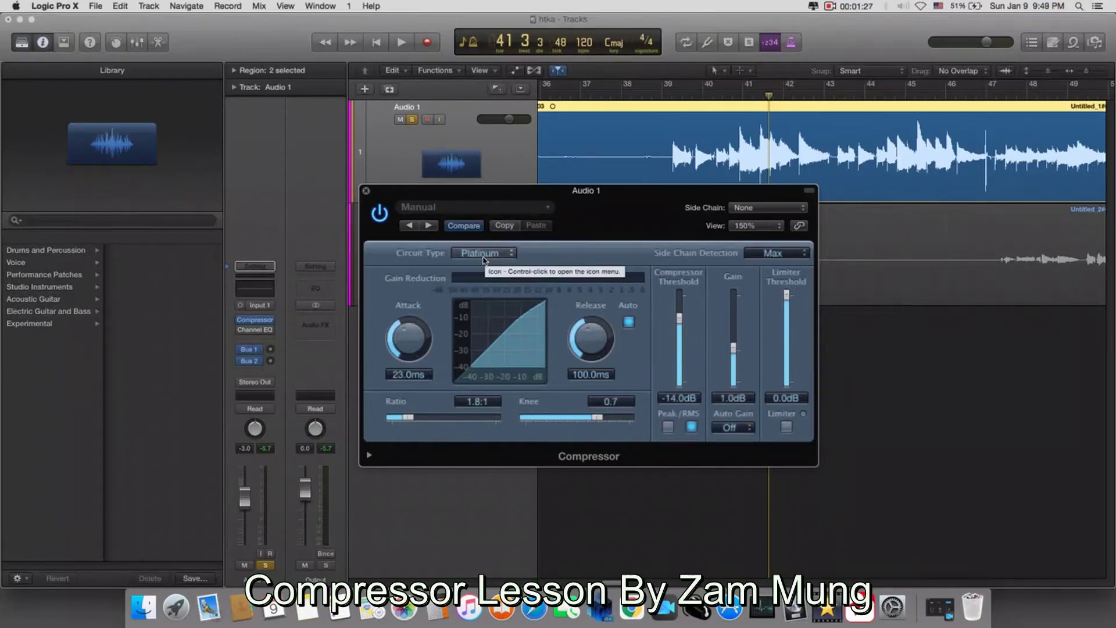
Set the compressor's attack to 200 ms, release to 5000 ms, ratio to 4.1:1 and threshold to 0 dB.
{"action": "left_click_drag", "start_coordinate": [412, 356], "coordinate": [419, 261]}
{"action": "left_click_drag", "start_coordinate": [589, 348], "coordinate": [617, 84]}
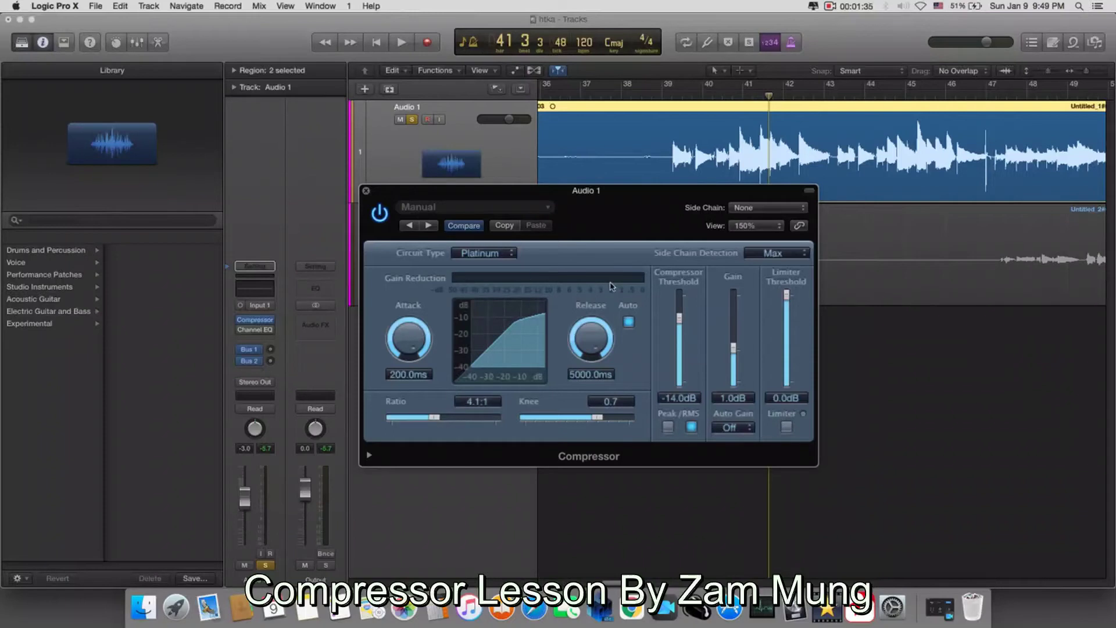
{"action": "mouse_move", "coordinate": [685, 325]}
{"action": "left_mouse_down"}
{"action": "mouse_move", "coordinate": [682, 311]}
{"action": "mouse_move", "coordinate": [674, 334]}
{"action": "mouse_move", "coordinate": [669, 314]}
{"action": "left_mouse_up"}
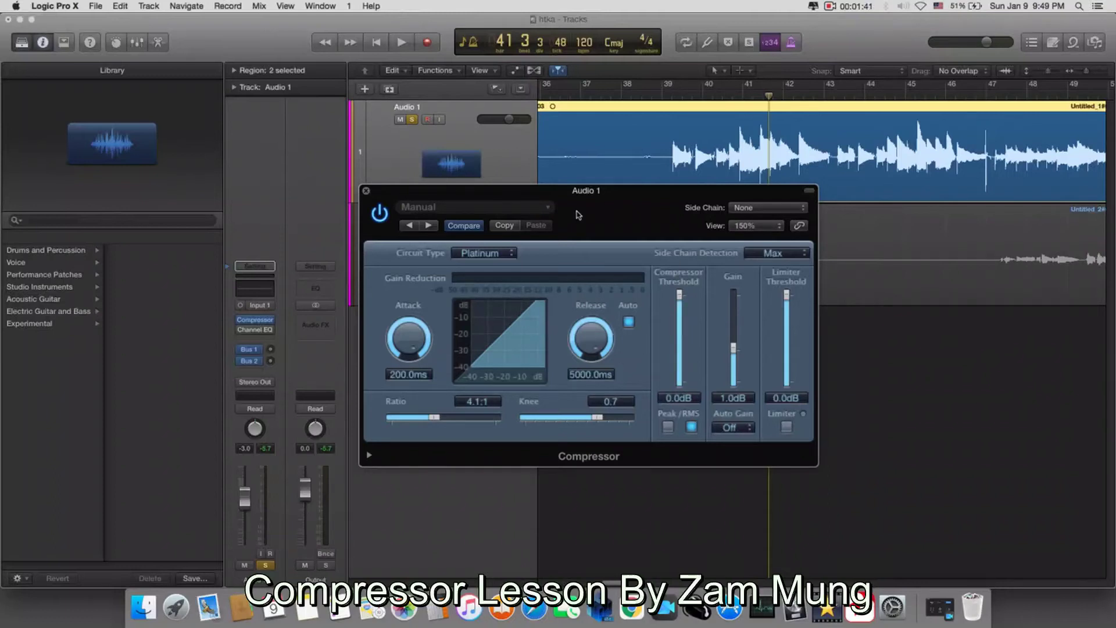
Move the Compressor window below the Audio 1 waveform and enlarge the waveform around bars 39 to 46.
{"action": "left_click_drag", "start_coordinate": [612, 209], "coordinate": [614, 247]}
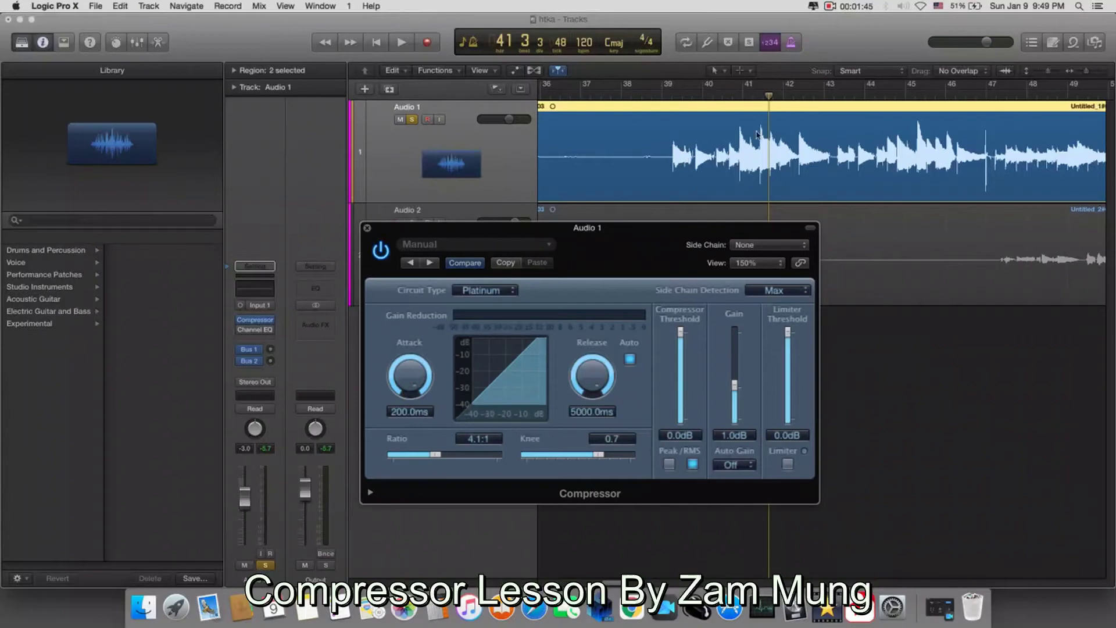
{"action": "key", "text": "super+Down"}
{"action": "left_click_drag", "start_coordinate": [716, 231], "coordinate": [616, 326]}
{"action": "key", "text": "super+Right"}
{"action": "key", "text": "super+Right"}
{"action": "key", "text": "super+Right"}
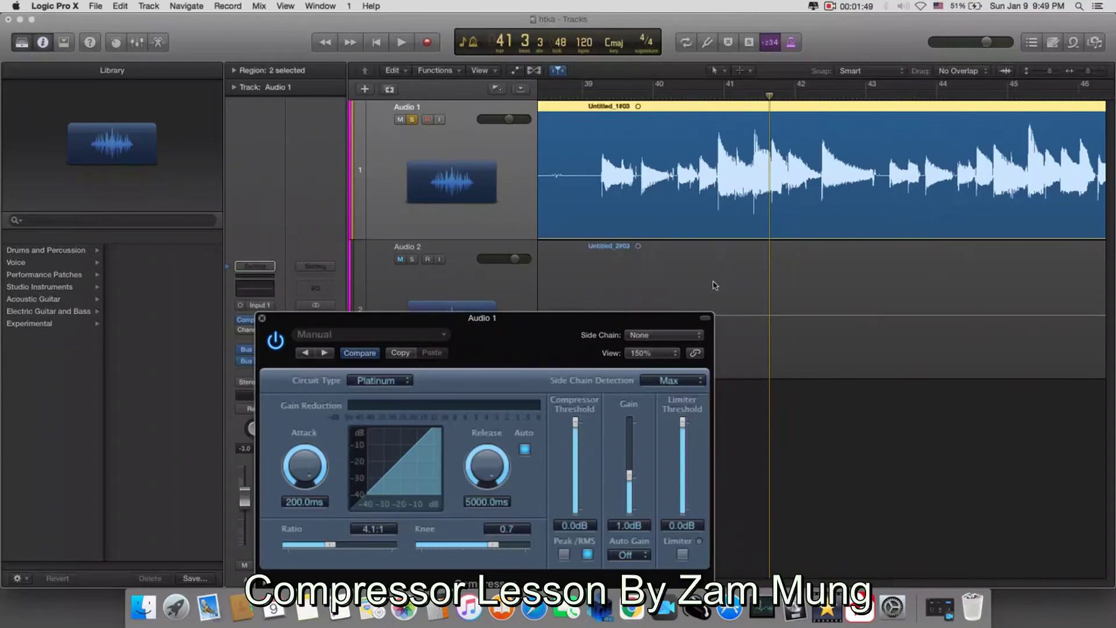
Bypass the compressor and listen to the uncompressed Audio 1 track from bar 39.
{"action": "left_click", "coordinate": [579, 96]}
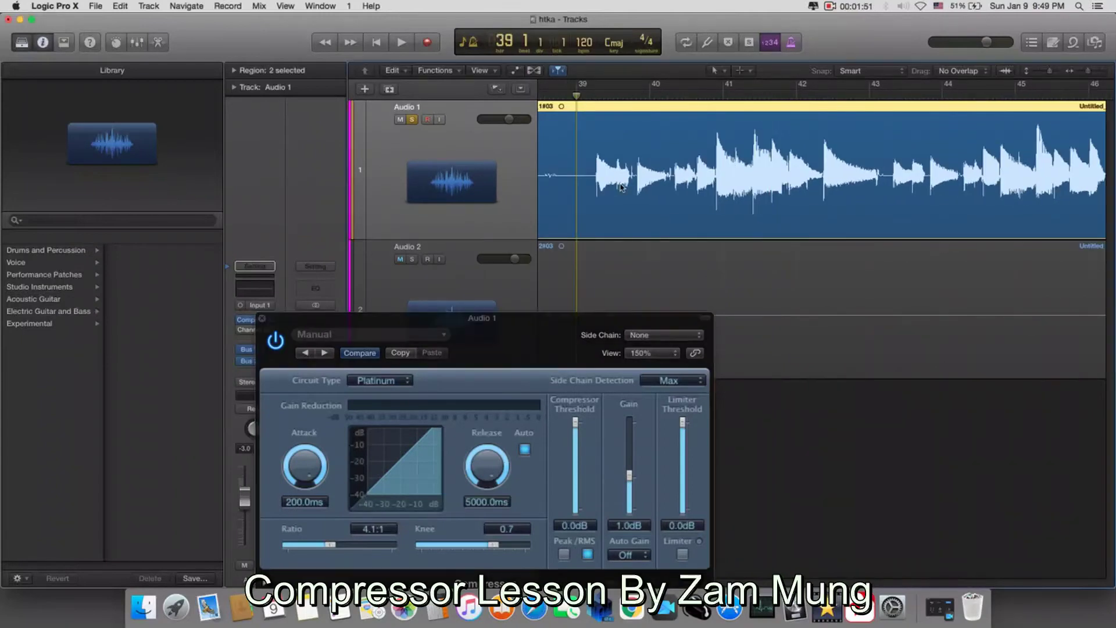
{"action": "left_click", "coordinate": [276, 342]}
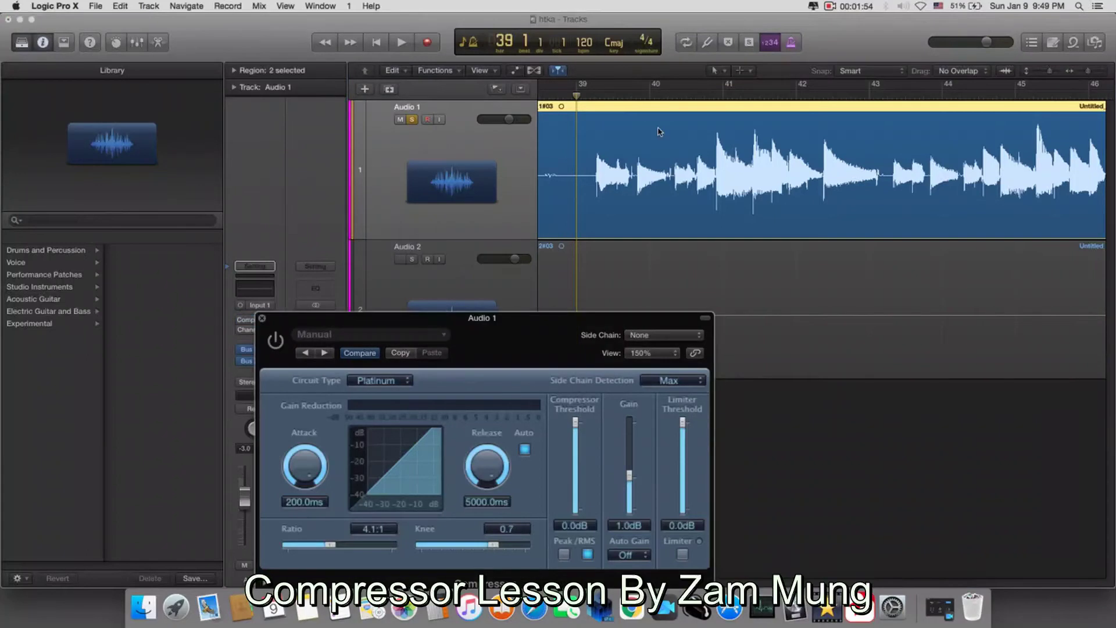
{"action": "left_click", "coordinate": [584, 97]}
{"action": "key", "text": "space"}
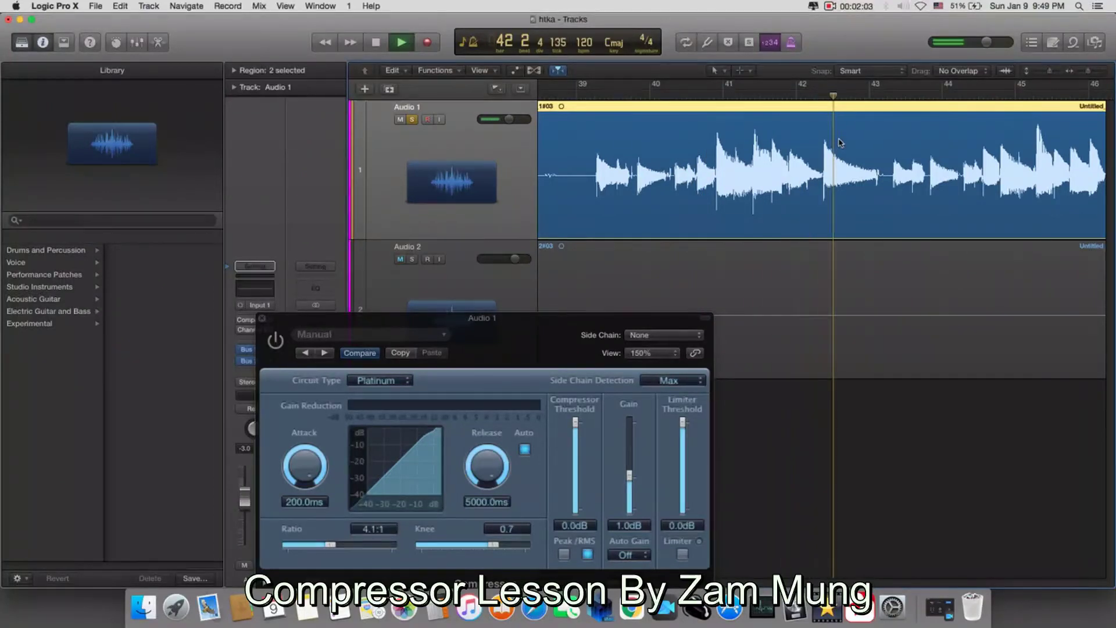
{"action": "key", "text": "space"}
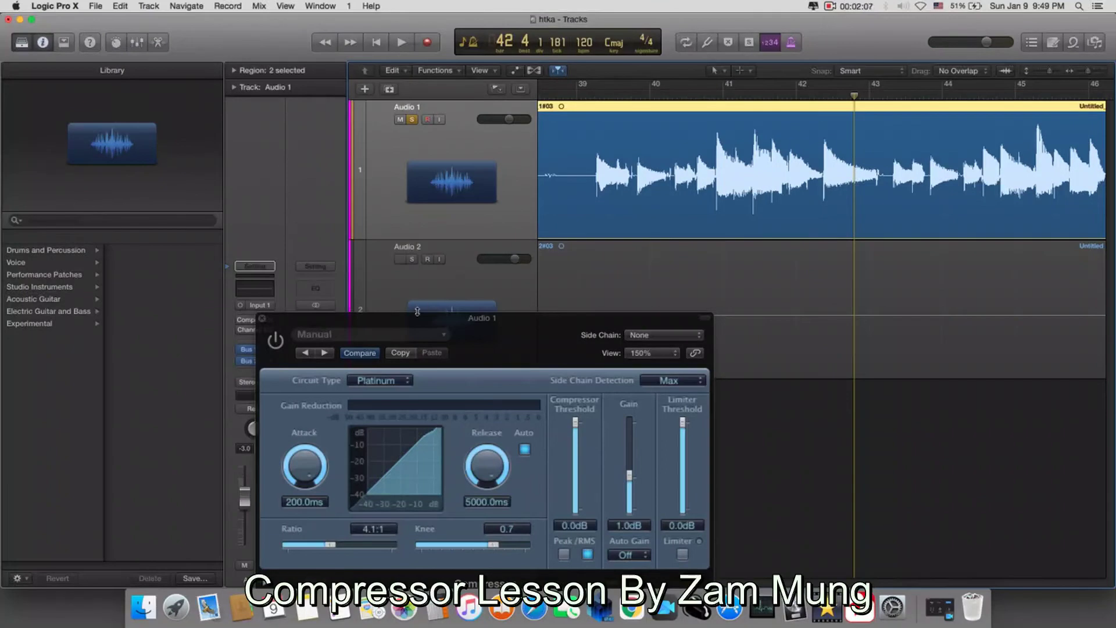
Lower the compressor threshold to -16 dB, play Audio 1 from bar 39, and lower it further to about -35 dB.
{"action": "left_click_drag", "start_coordinate": [575, 423], "coordinate": [576, 444]}
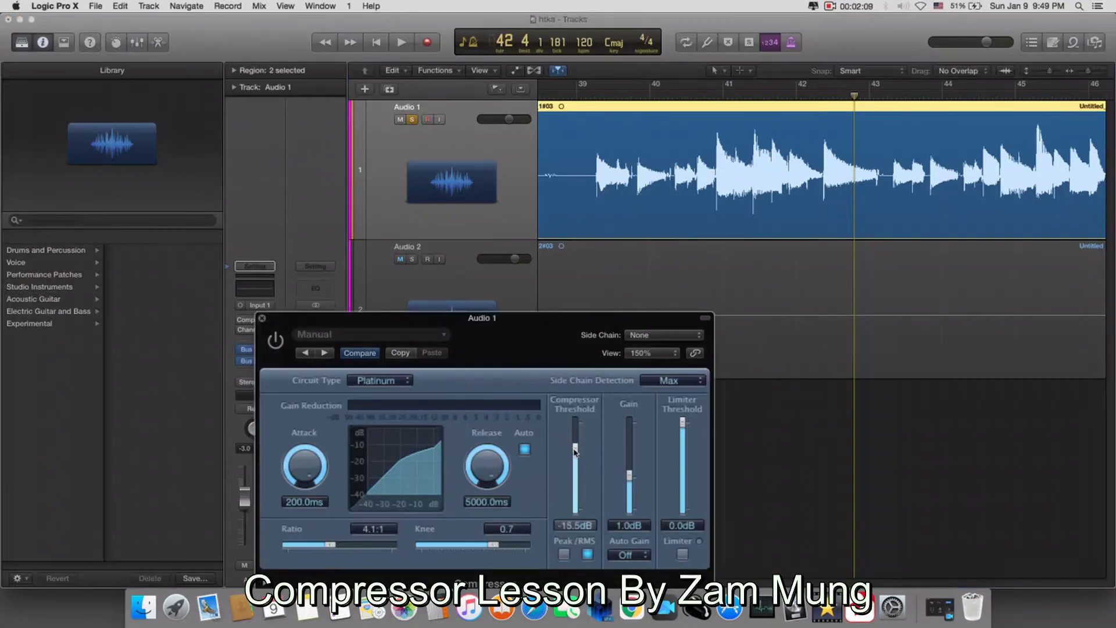
{"action": "left_click", "coordinate": [582, 96]}
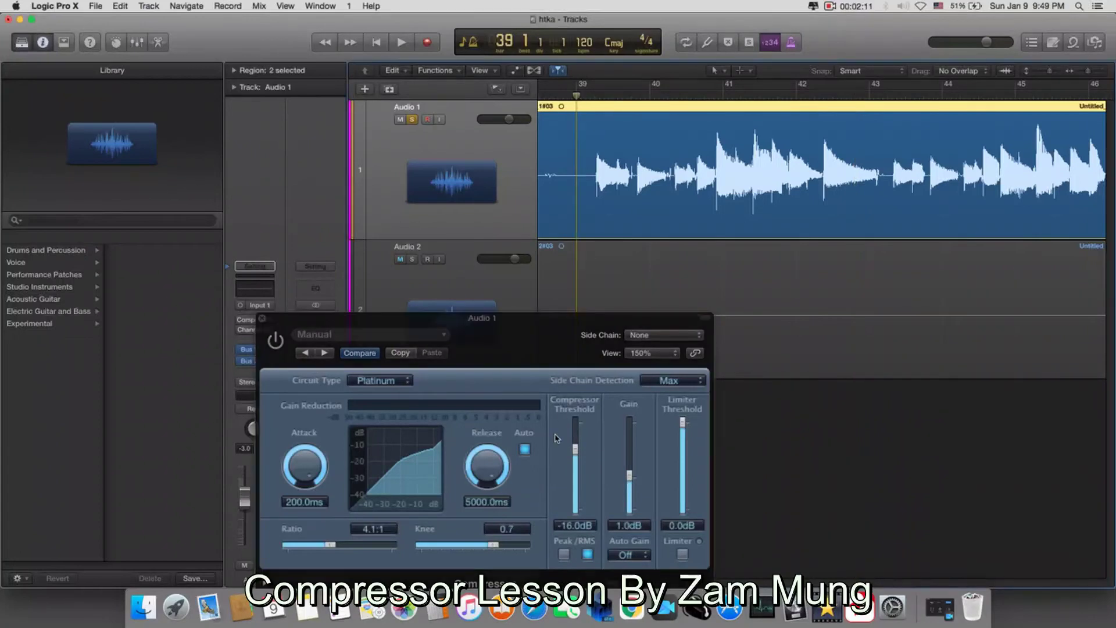
{"action": "key", "text": "space"}
{"action": "left_click_drag", "start_coordinate": [577, 449], "coordinate": [575, 490]}
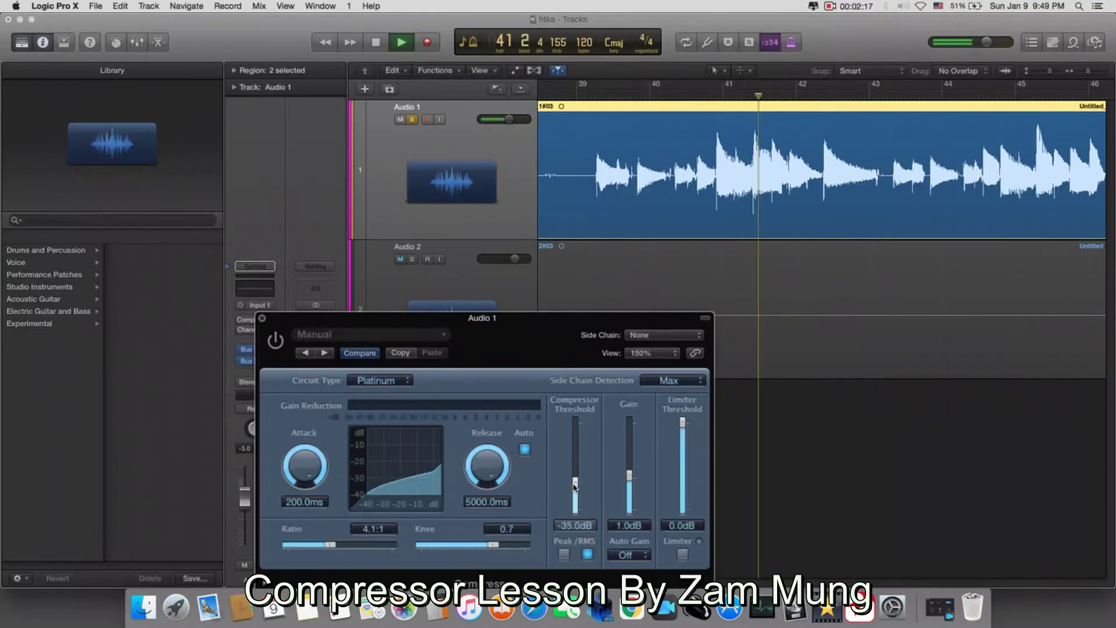
Turn the compressor back on, set its threshold to -24 dB and listen to Audio 1 from bar 39.
{"action": "key", "text": "space"}
{"action": "key", "text": "space"}
{"action": "mouse_move", "coordinate": [576, 486]}
{"action": "left_mouse_down"}
{"action": "mouse_move", "coordinate": [579, 463]}
{"action": "mouse_move", "coordinate": [577, 472]}
{"action": "left_mouse_up"}
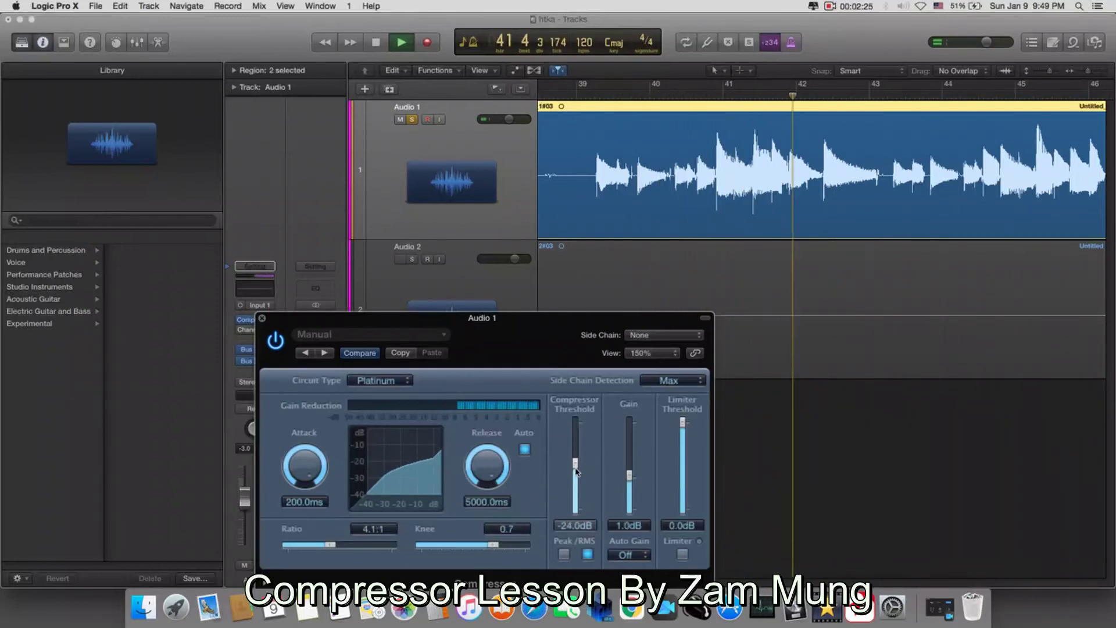
{"action": "left_click", "coordinate": [583, 97]}
{"action": "key", "text": "space"}
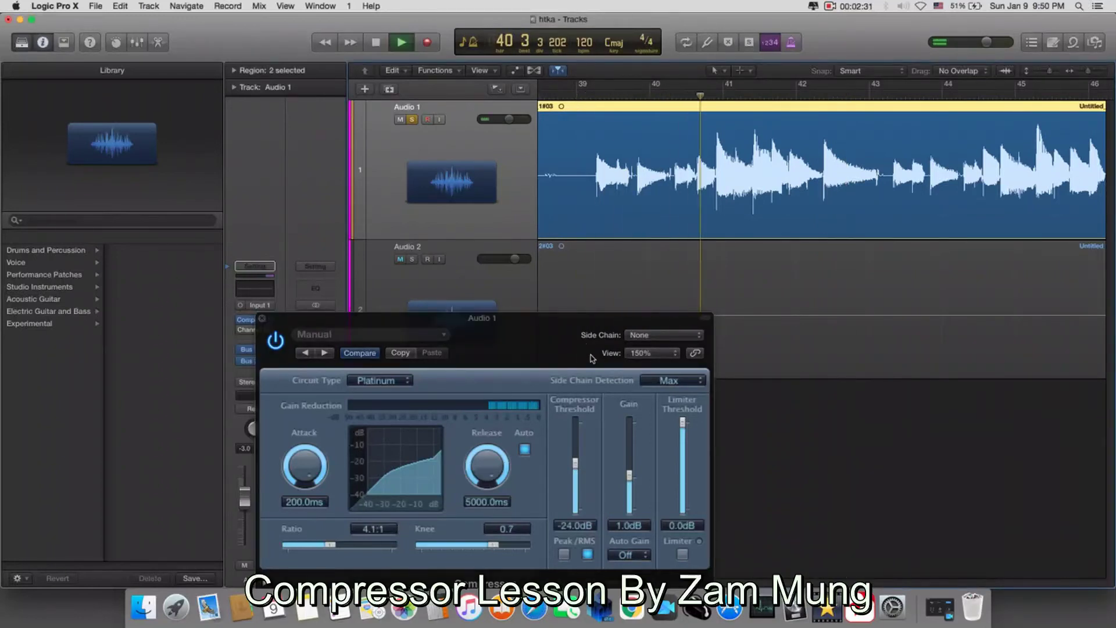
{"action": "key", "text": "space"}
Try a compressor threshold of -18 dB, then settle on -20 dB, playing Audio 1 with each setting.
{"action": "left_click", "coordinate": [578, 459]}
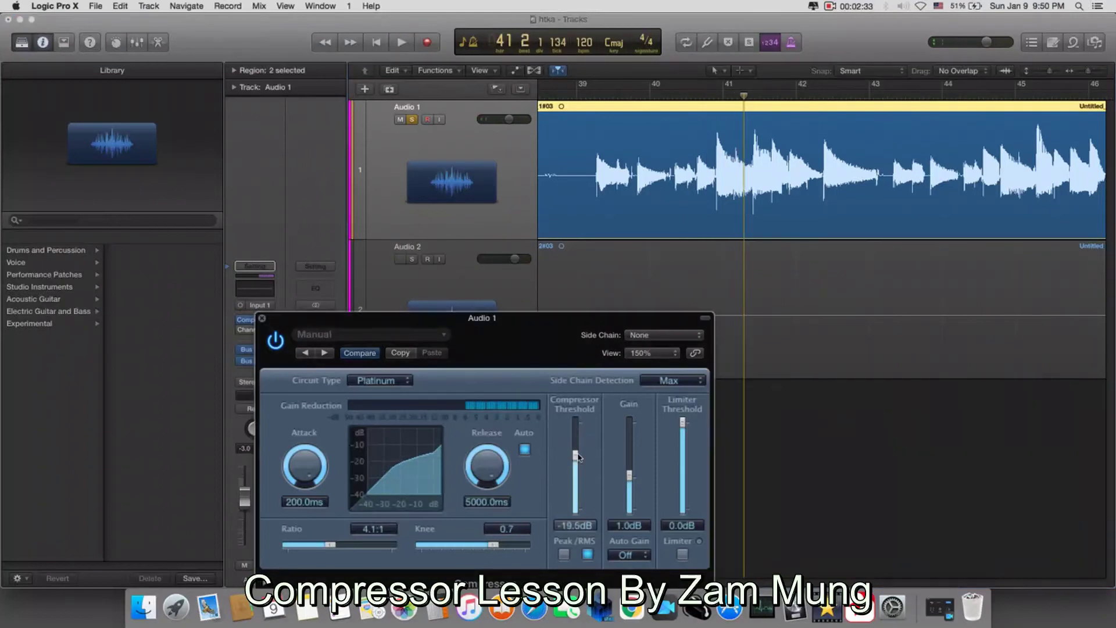
{"action": "key", "text": "space"}
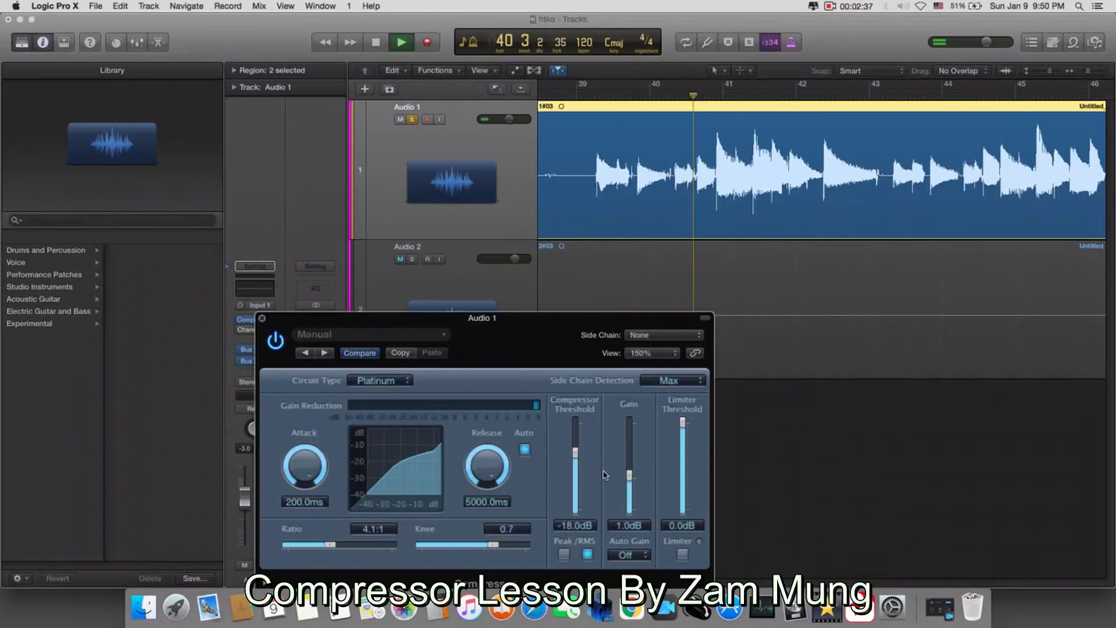
{"action": "key", "text": "space"}
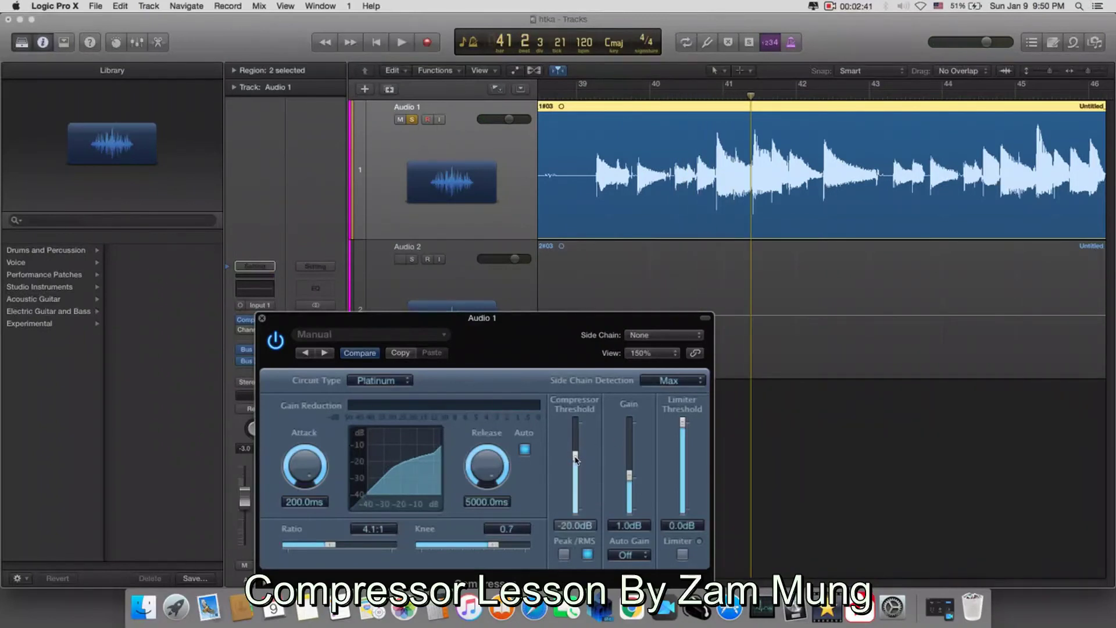
{"action": "key", "text": "space"}
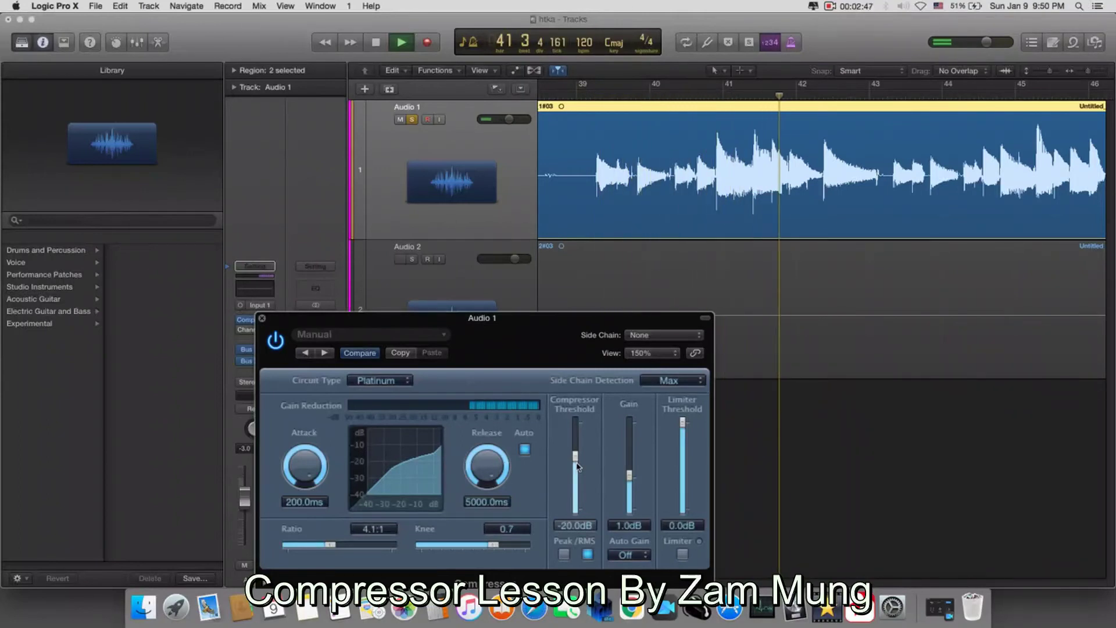
{"action": "key", "text": "space"}
Set the compressor's release to 310 ms and play Audio 1 with the shorter release.
{"action": "left_click_drag", "start_coordinate": [497, 504], "coordinate": [499, 518]}
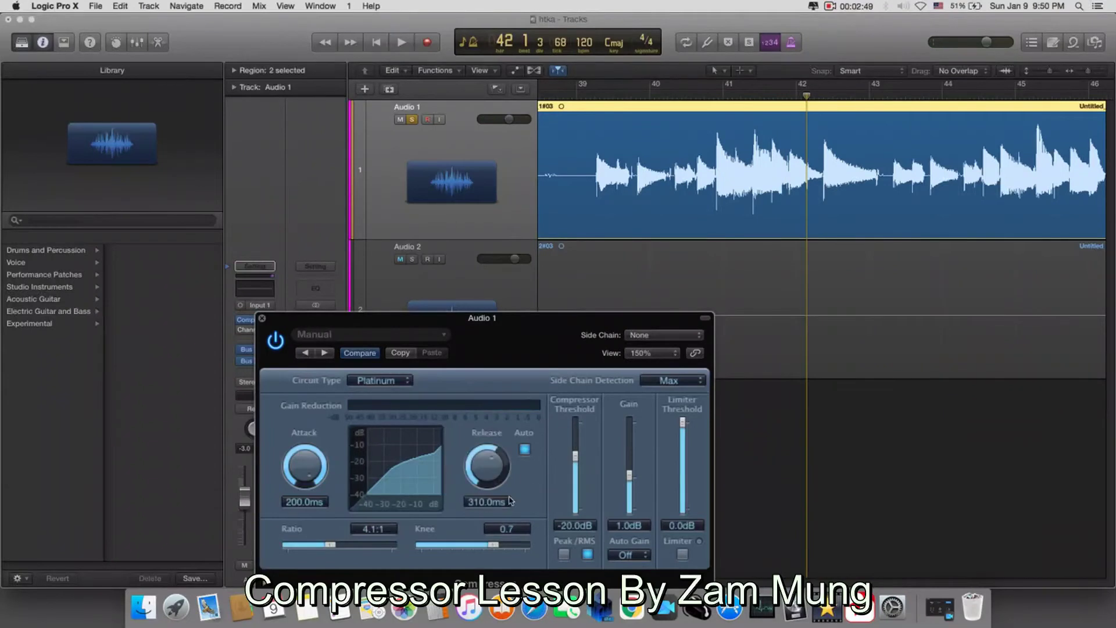
{"action": "key", "text": "space"}
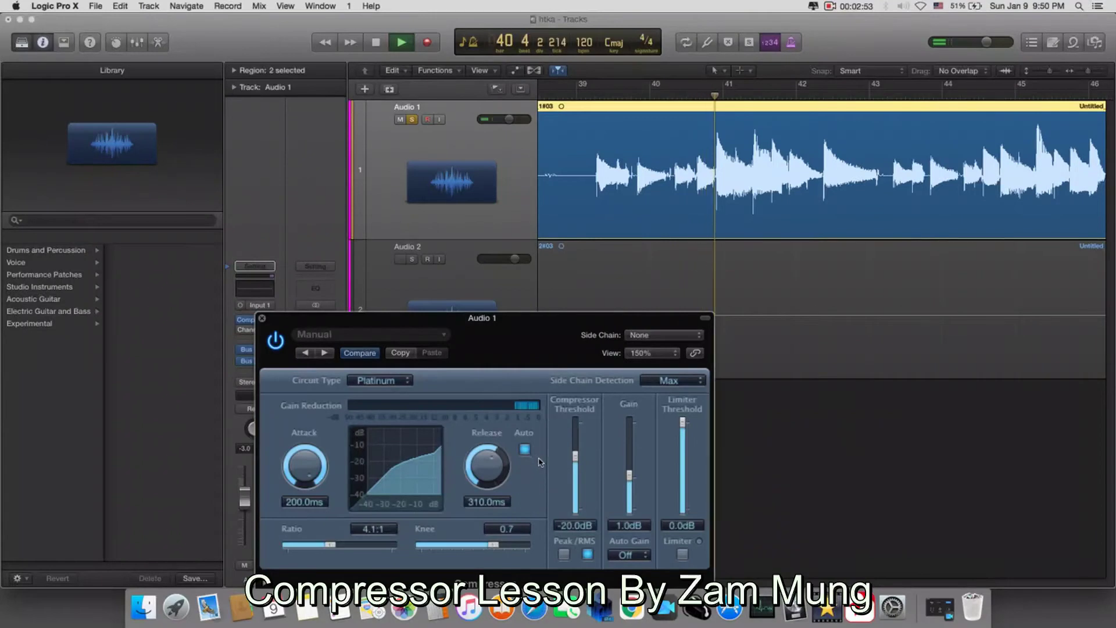
Set the compressor's attack to 16.5 ms and play Audio 1 with the faster attack.
{"action": "key", "text": "space"}
{"action": "left_click_drag", "start_coordinate": [305, 465], "coordinate": [306, 482]}
{"action": "key", "text": "space"}
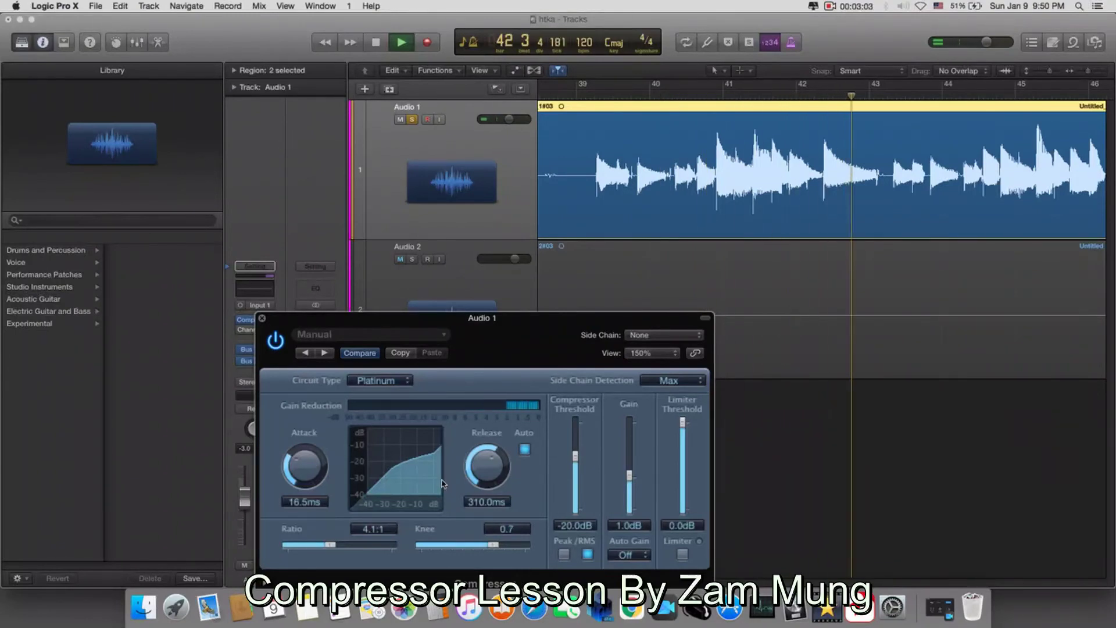
{"action": "key", "text": "space"}
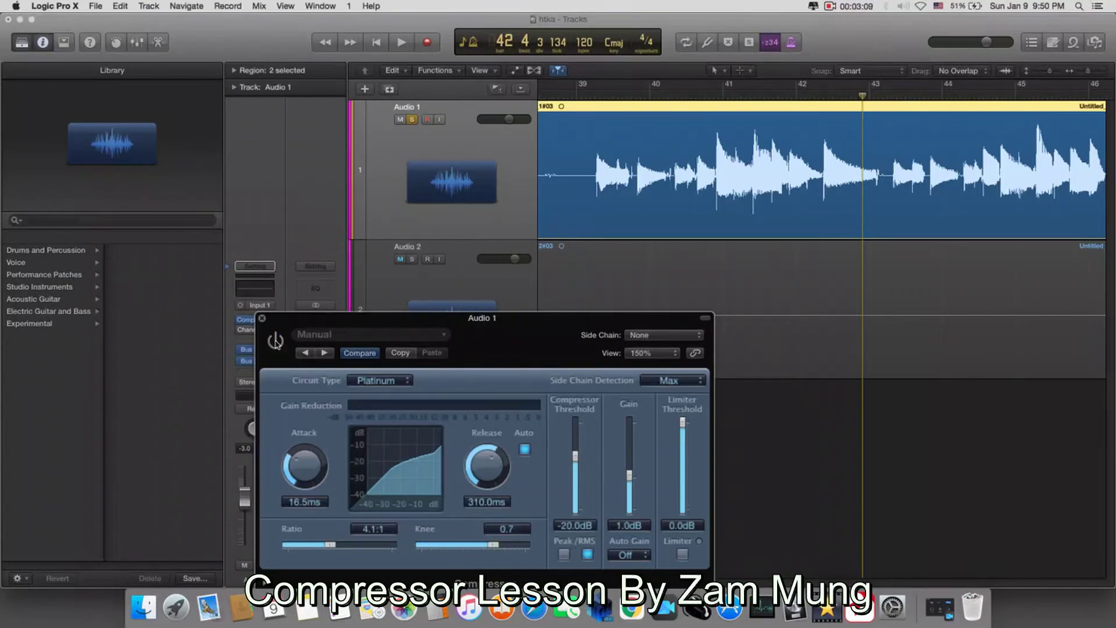
Play Audio 1 from bar 39 with the compressor bypassed.
{"action": "left_click", "coordinate": [586, 98]}
{"action": "key", "text": "space"}
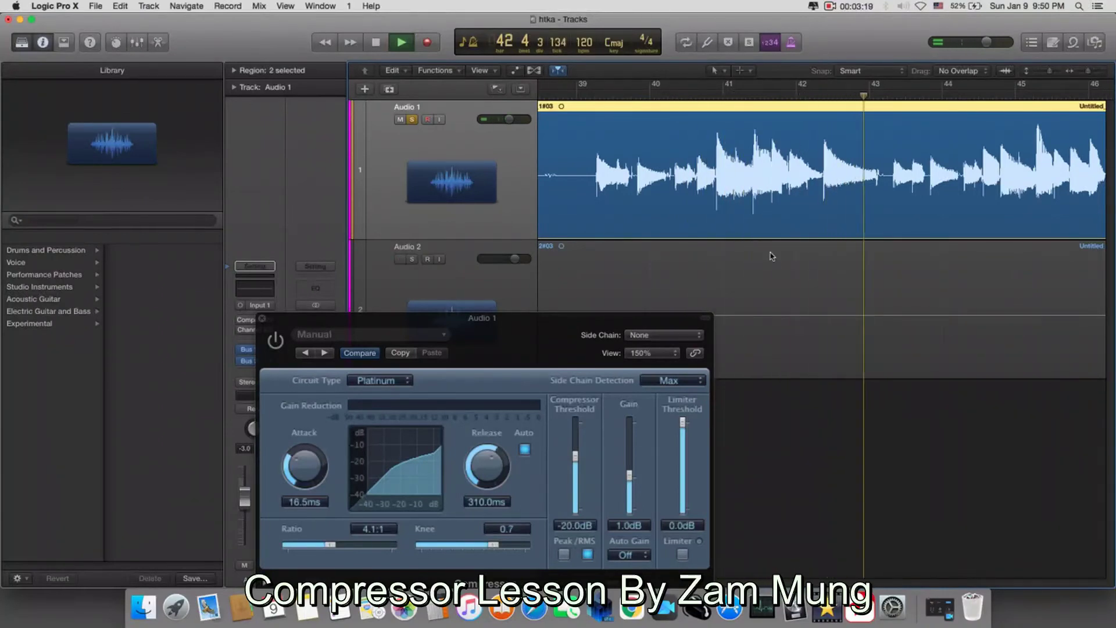
{"action": "left_click", "coordinate": [585, 94]}
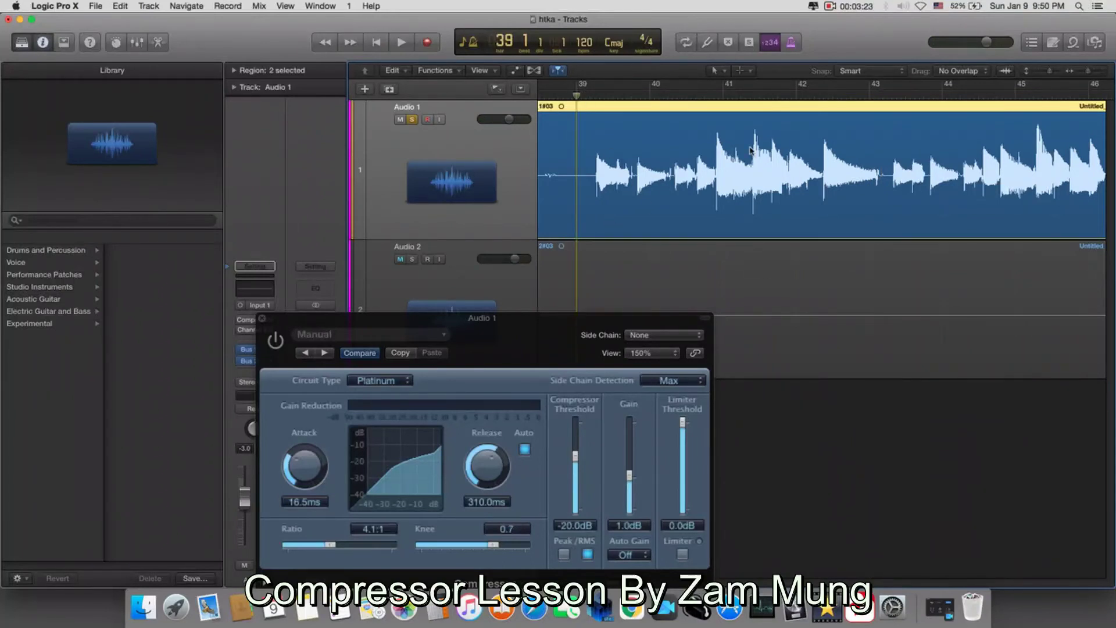
{"action": "key", "text": "space"}
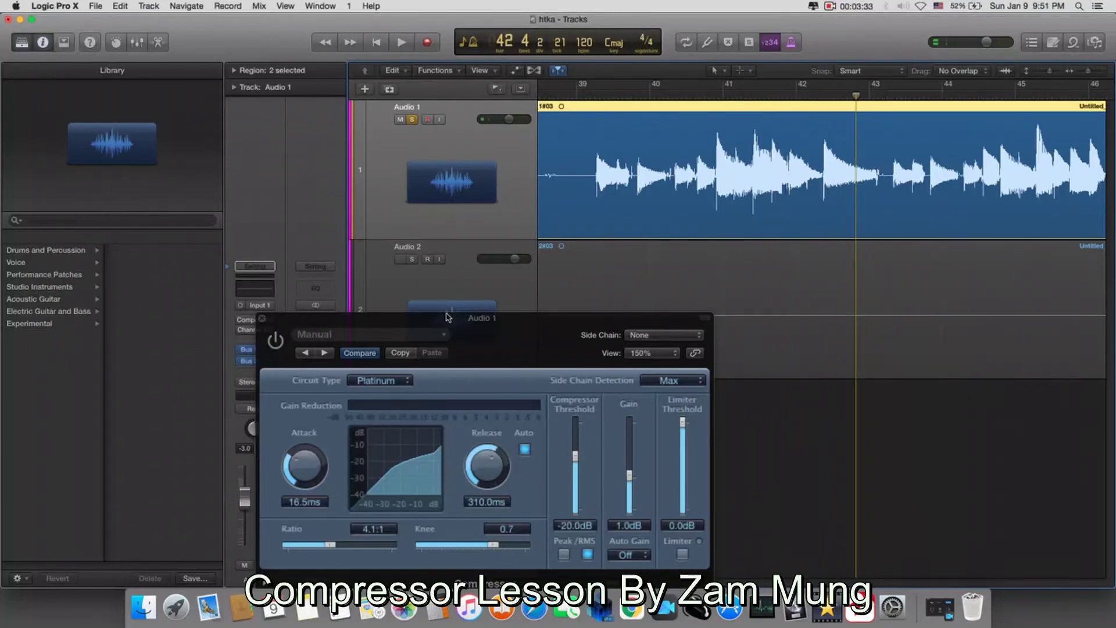
Turn the compressor back on and play Audio 1 from bar 39 for comparison.
{"action": "left_click", "coordinate": [276, 343]}
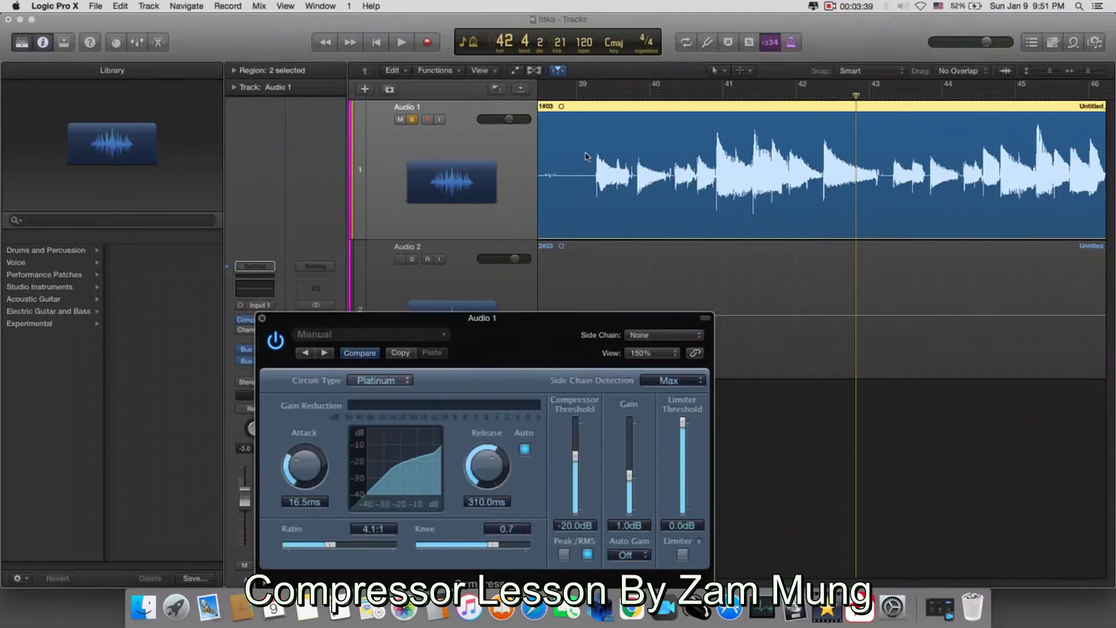
{"action": "left_click", "coordinate": [578, 97]}
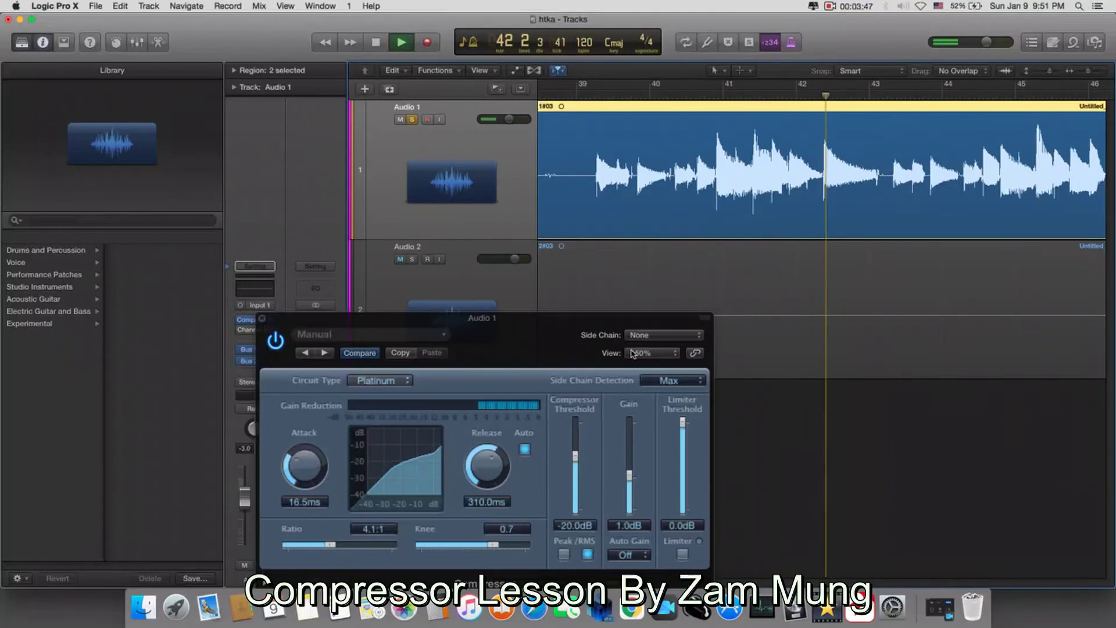
{"action": "key", "text": "space"}
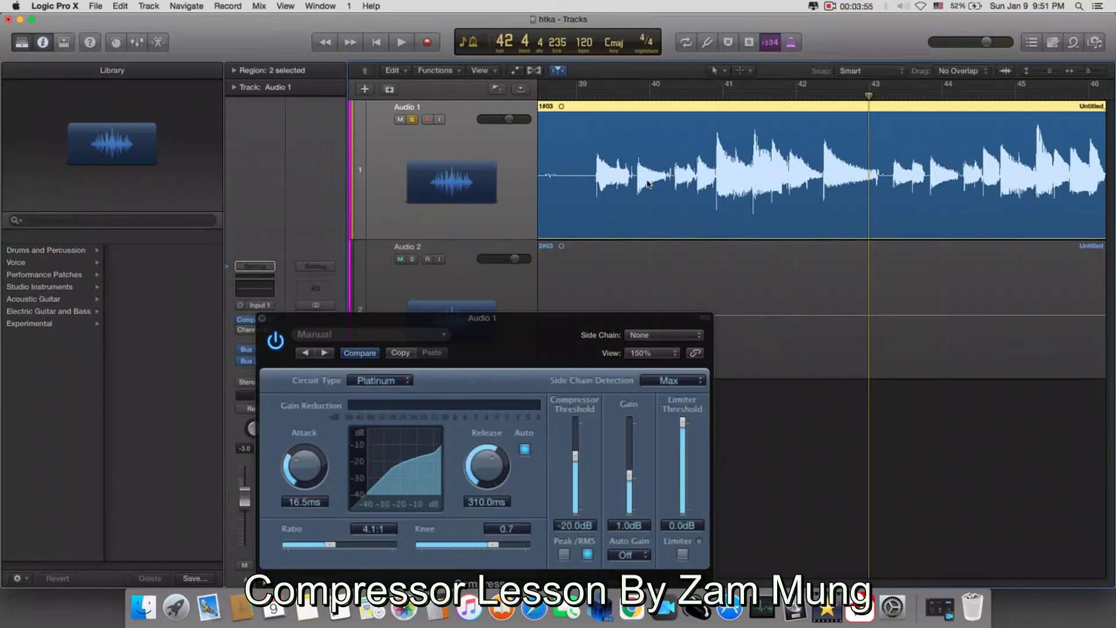
Unsolo the Audio 1 track and close its compressor window.
{"action": "left_click", "coordinate": [411, 120]}
{"action": "left_click", "coordinate": [262, 319]}
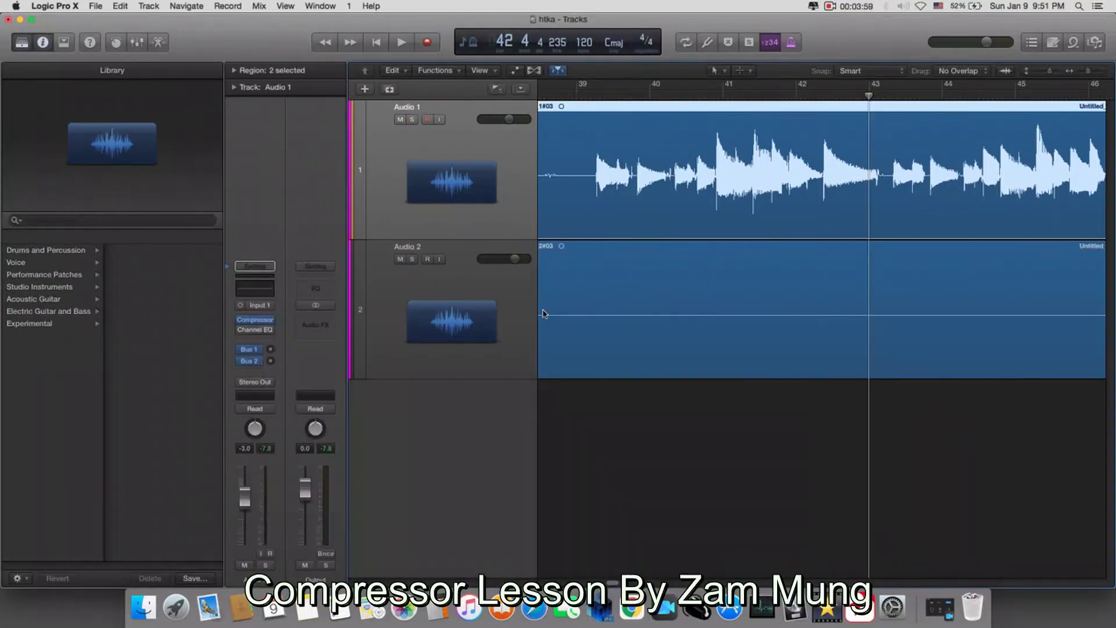
Play both tracks together from around bar 47, where the Audio 2 part begins.
{"action": "key", "text": "z"}
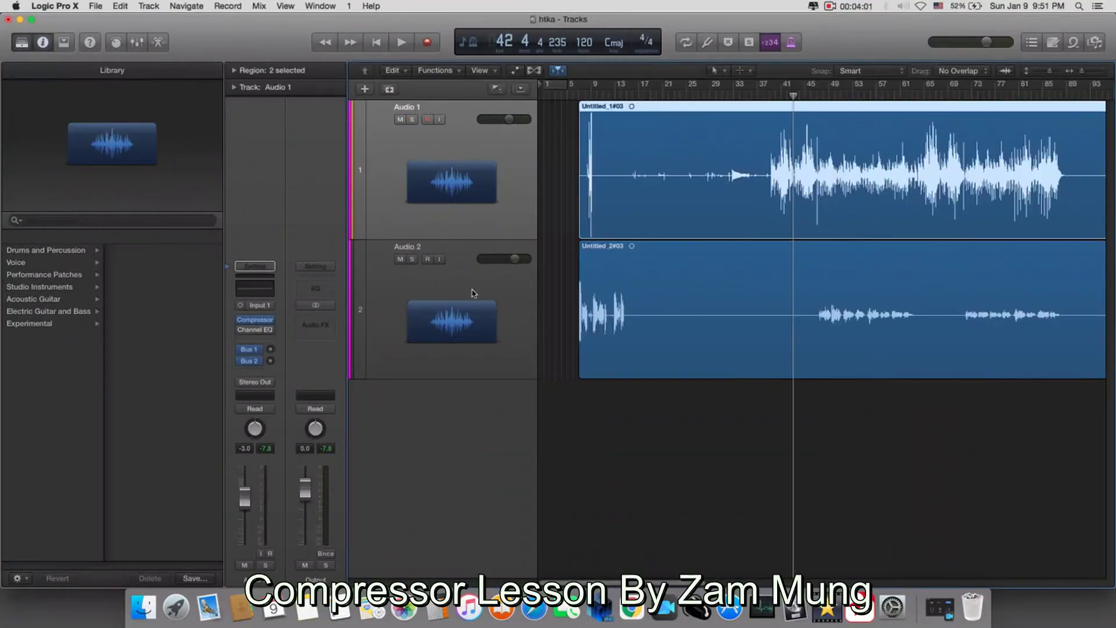
{"action": "key", "text": "super+Right"}
{"action": "key", "text": "super+Right"}
{"action": "key", "text": "super+Right"}
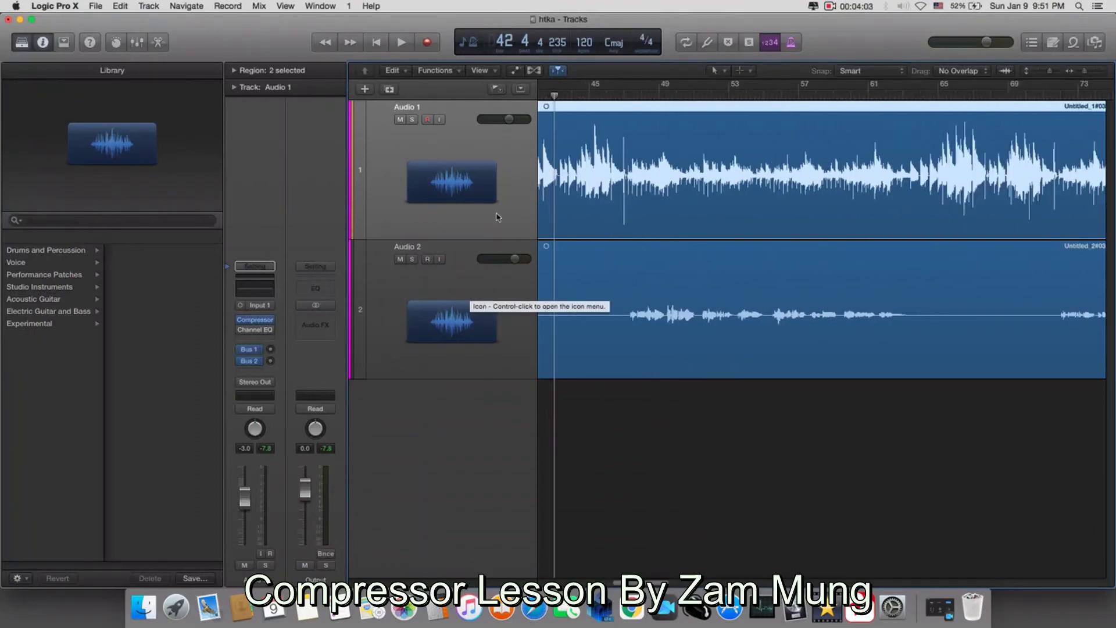
{"action": "left_click", "coordinate": [629, 95]}
{"action": "key", "text": "space"}
{"action": "key", "text": "super+Right"}
{"action": "key", "text": "super+Right"}
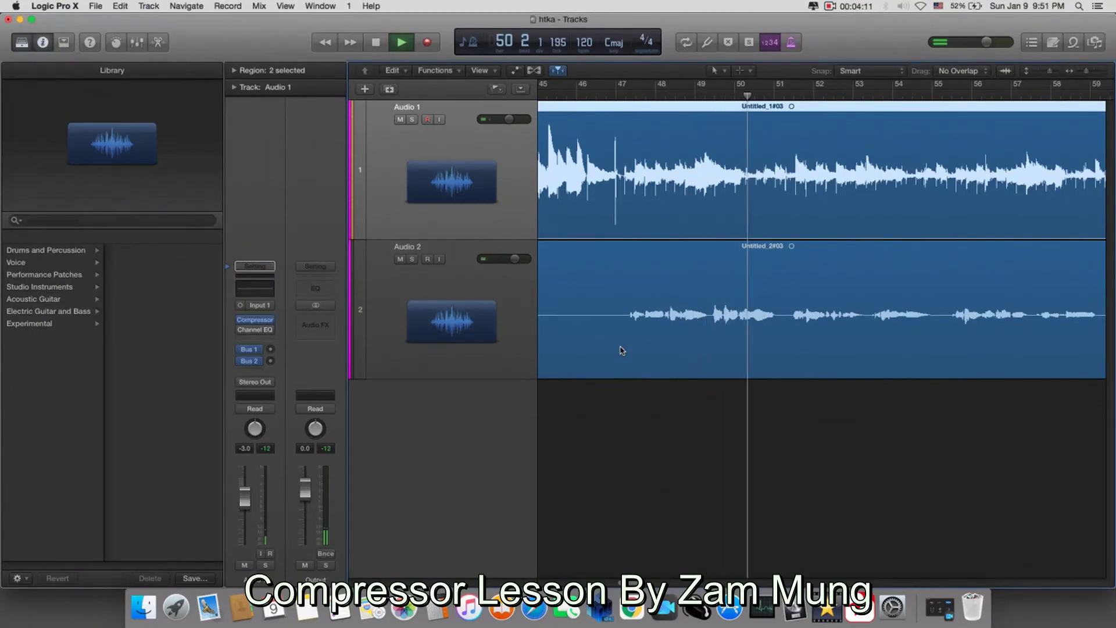
{"action": "key", "text": "space"}
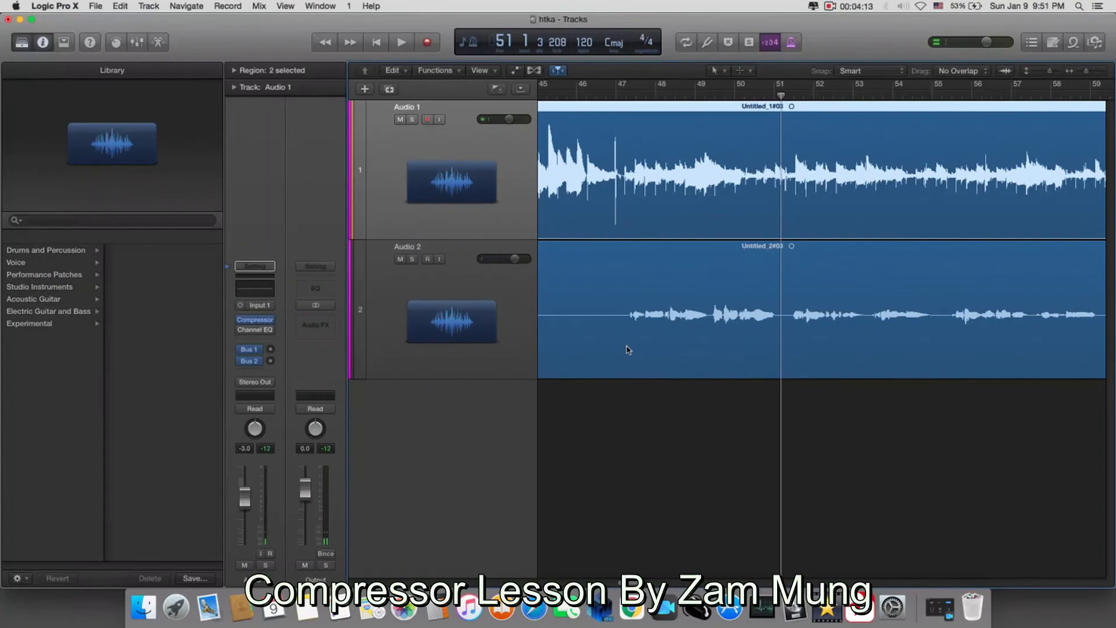
Select the Audio 2 track and play both tracks from bar 47, beat 2.
{"action": "left_click", "coordinate": [708, 98]}
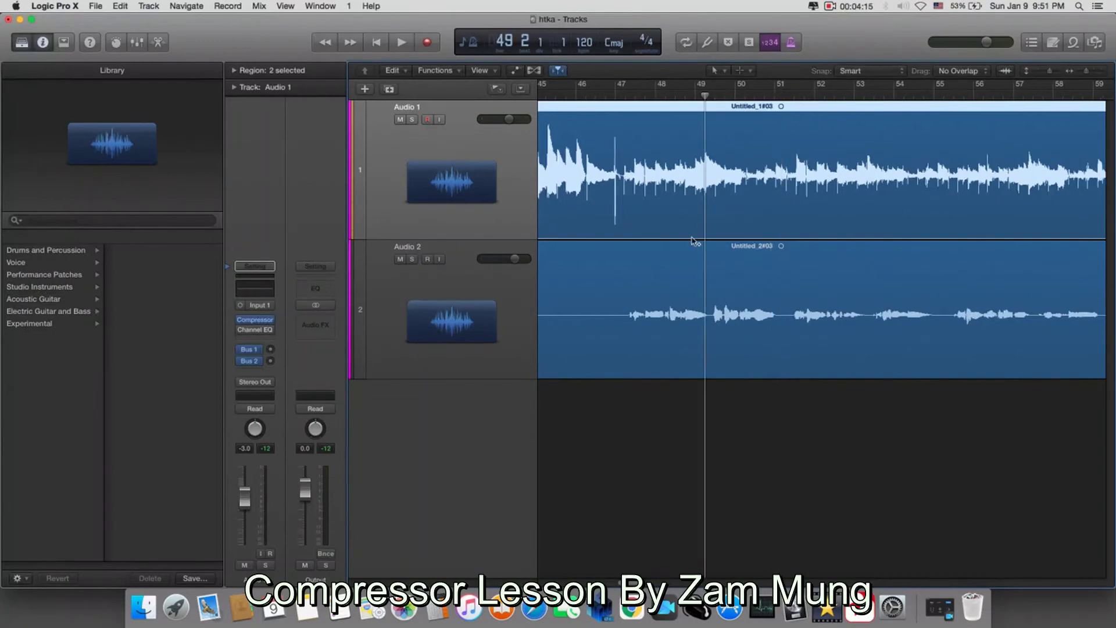
{"action": "scroll", "coordinate": [697, 255], "scroll_direction": "up", "scroll_amount": 3}
{"action": "scroll", "coordinate": [696, 256], "scroll_direction": "up", "scroll_amount": 2}
{"action": "scroll", "coordinate": [693, 253], "scroll_direction": "down", "scroll_amount": 5}
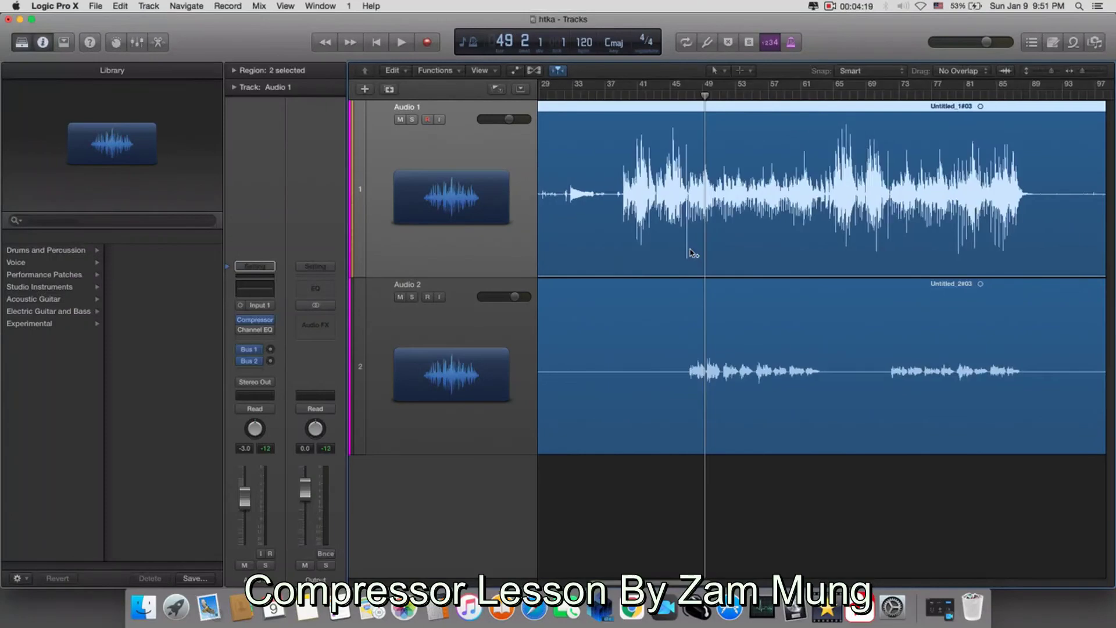
{"action": "scroll", "coordinate": [696, 256], "scroll_direction": "up", "scroll_amount": 3}
{"action": "scroll", "coordinate": [693, 254], "scroll_direction": "up", "scroll_amount": 3}
{"action": "scroll", "coordinate": [695, 256], "scroll_direction": "up", "scroll_amount": 4}
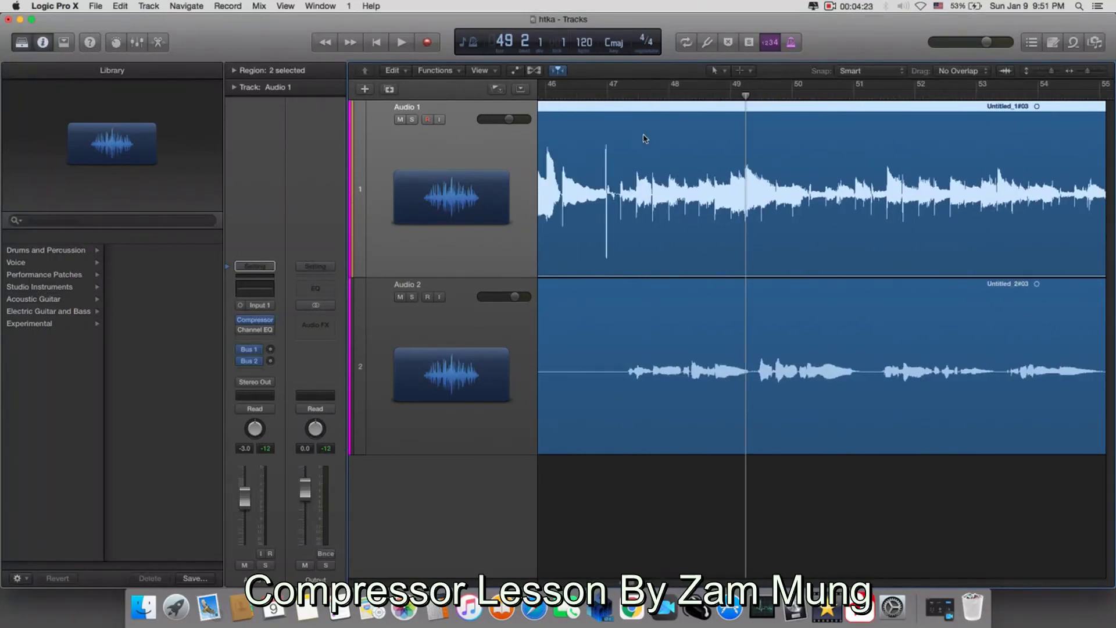
{"action": "left_click", "coordinate": [621, 99]}
{"action": "left_click", "coordinate": [504, 332]}
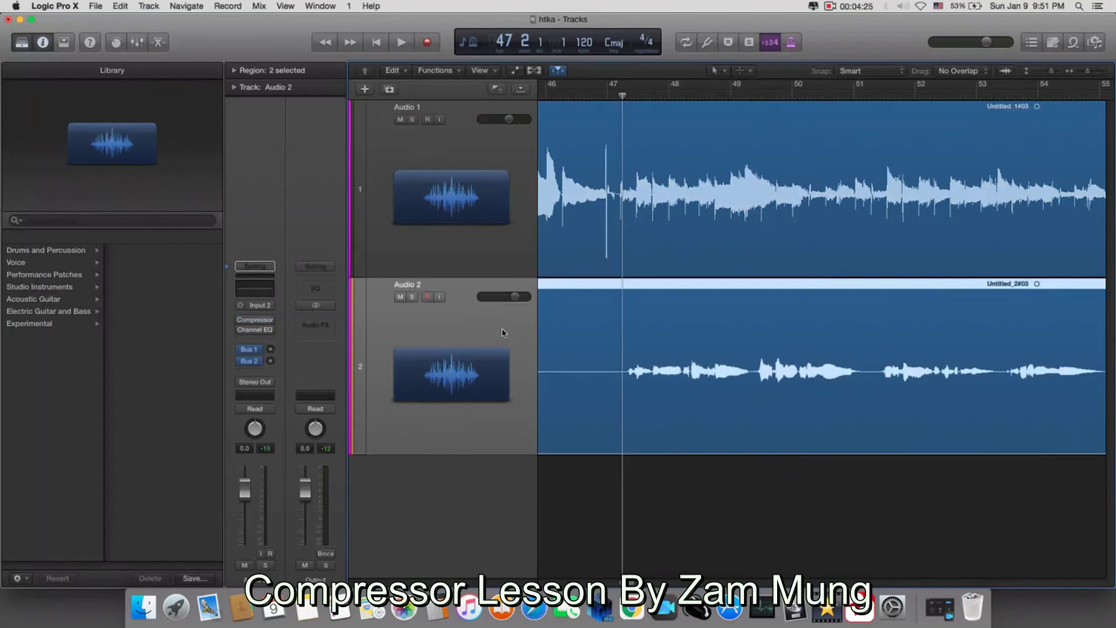
{"action": "key", "text": "space"}
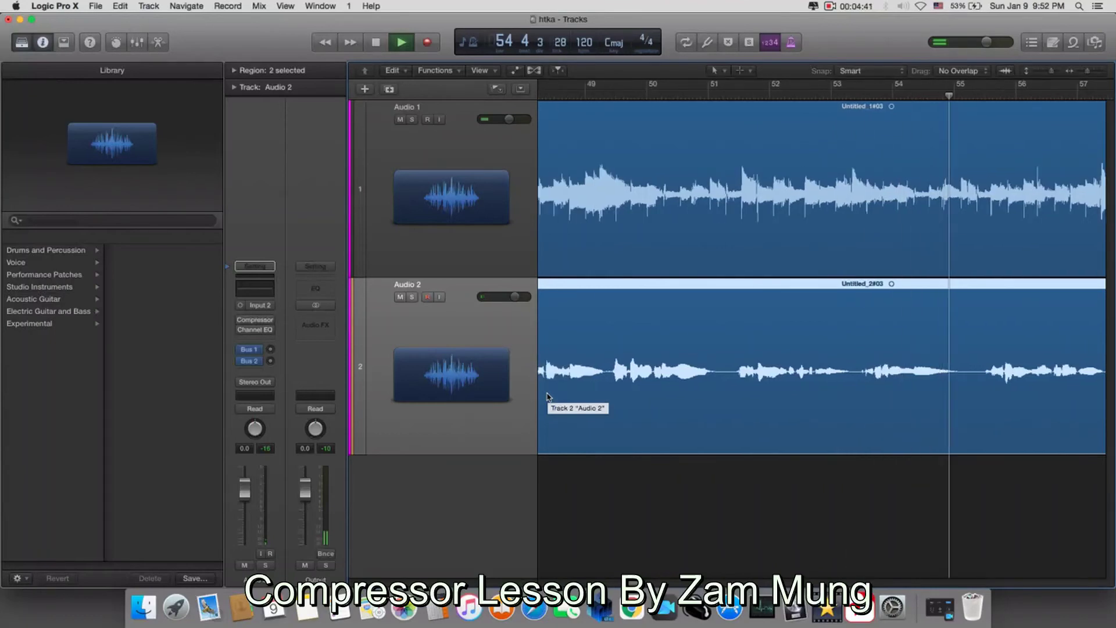
{"action": "key", "text": "space"}
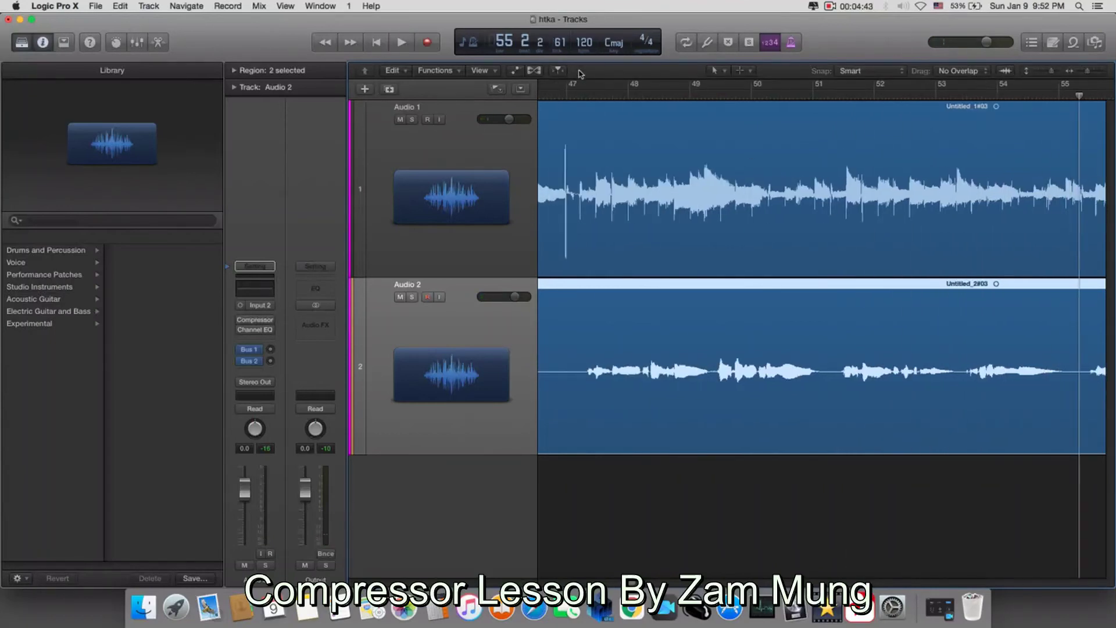
Play from bar 47, beat 2 again and solo the Audio 2 track.
{"action": "left_click", "coordinate": [581, 96]}
{"action": "scroll", "coordinate": [639, 246], "scroll_direction": "up", "scroll_amount": 3}
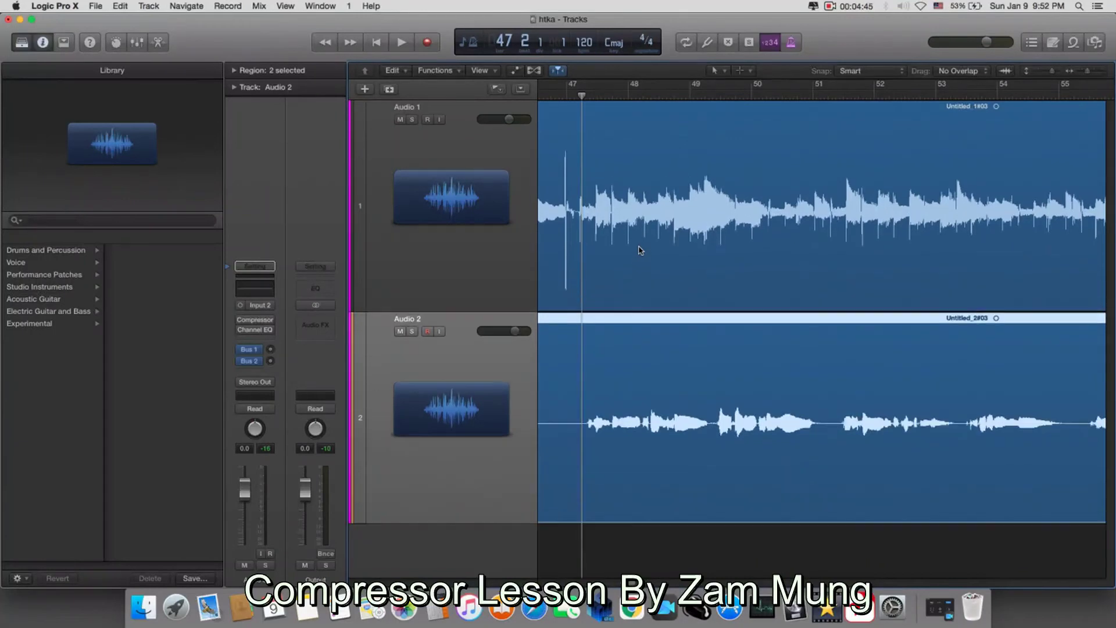
{"action": "scroll", "coordinate": [640, 257], "scroll_direction": "up", "scroll_amount": 1}
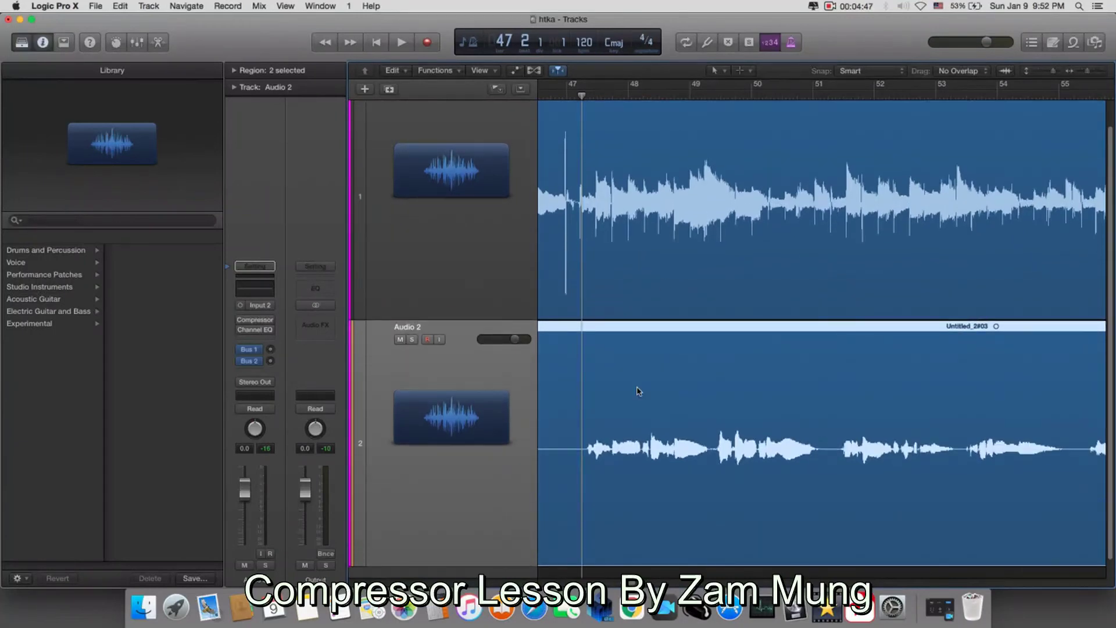
{"action": "key", "text": "space"}
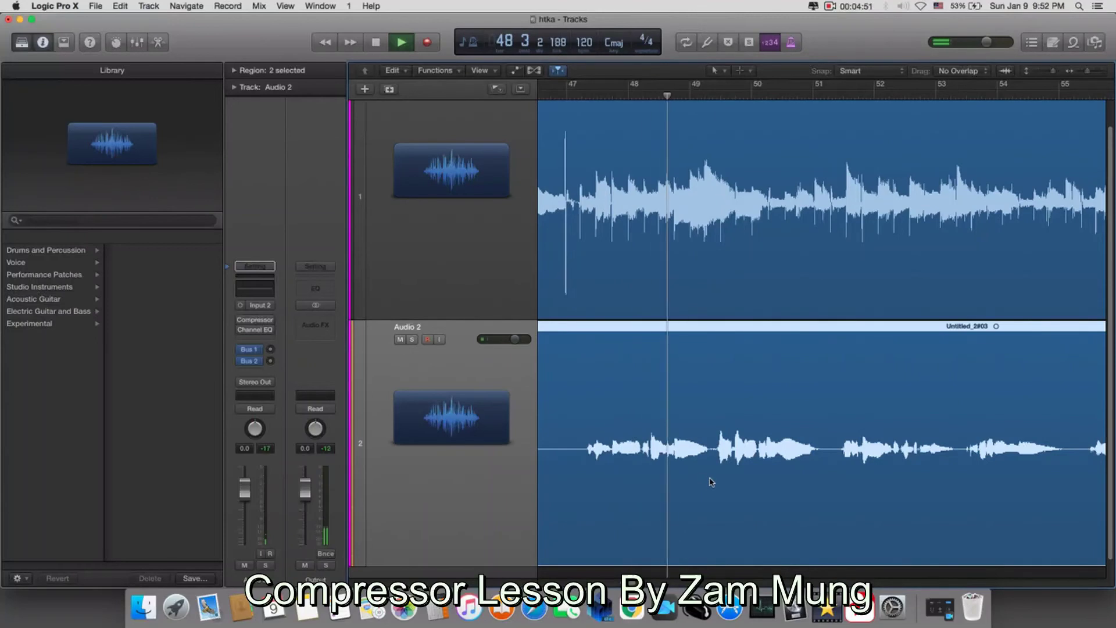
{"action": "left_click", "coordinate": [414, 341]}
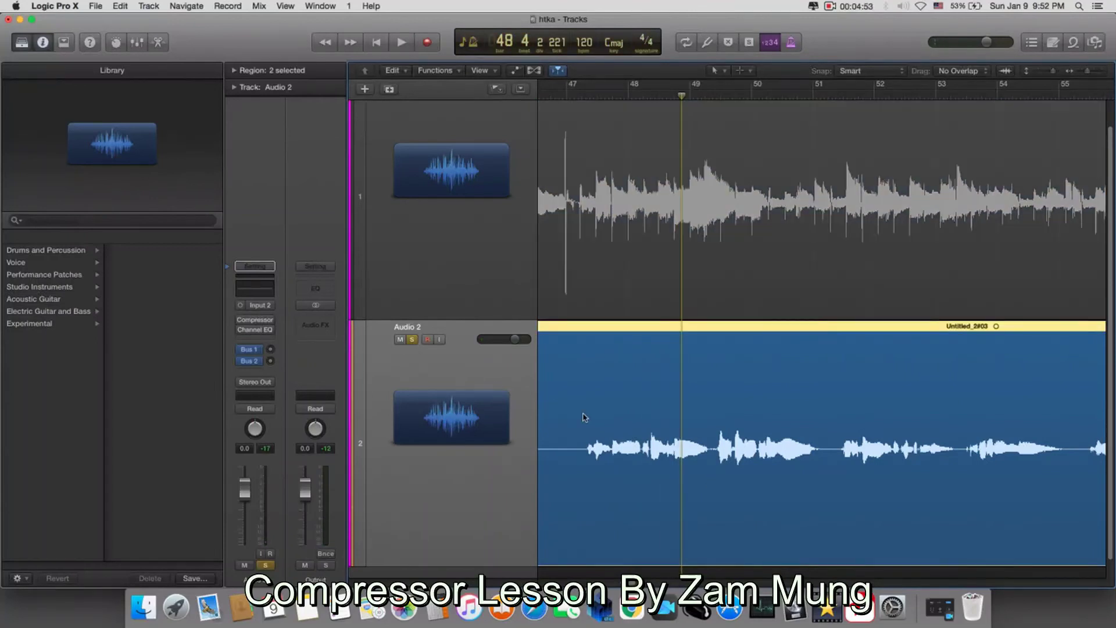
Listen to the soloed Audio 2 twice from around bar 47 without its compressor.
{"action": "scroll", "coordinate": [589, 418], "scroll_direction": "down", "scroll_amount": 1}
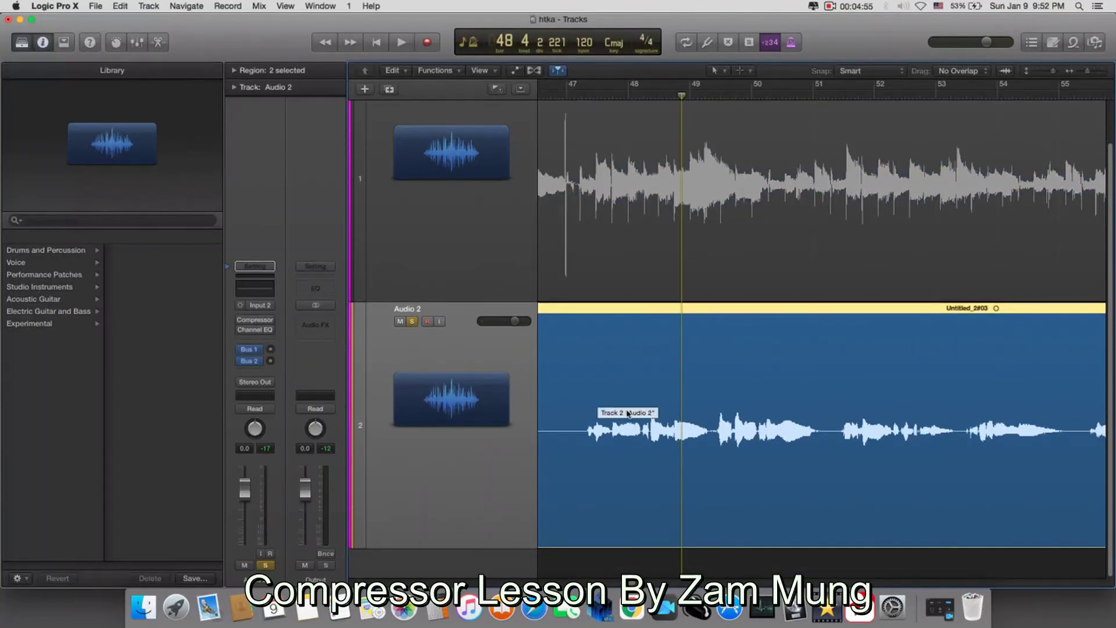
{"action": "scroll", "coordinate": [628, 414], "scroll_direction": "up", "scroll_amount": 3}
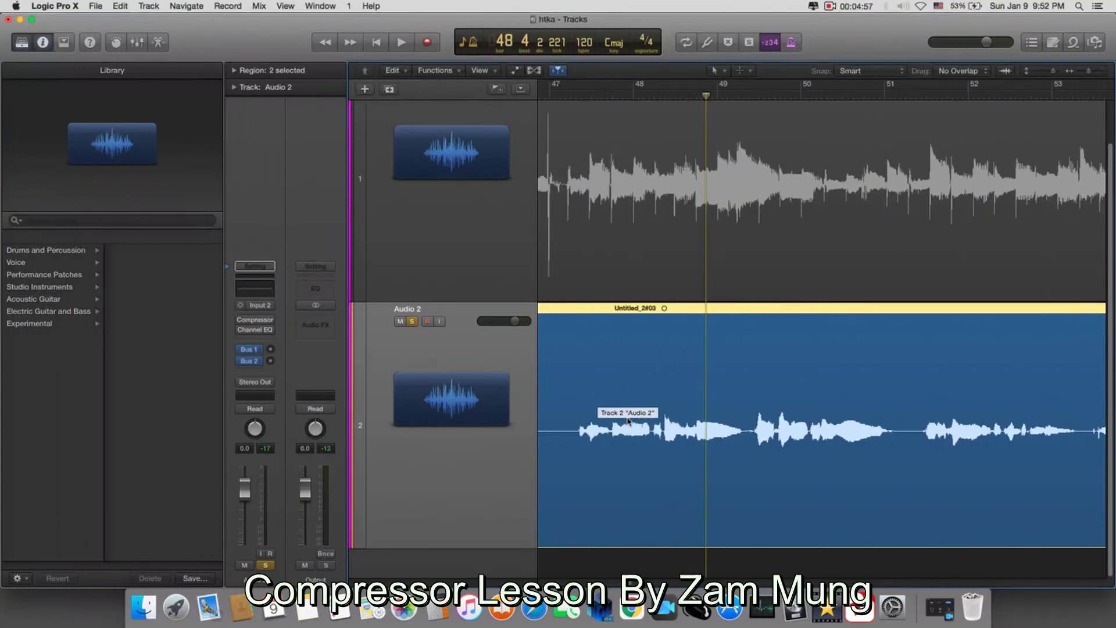
{"action": "double_click", "coordinate": [558, 99]}
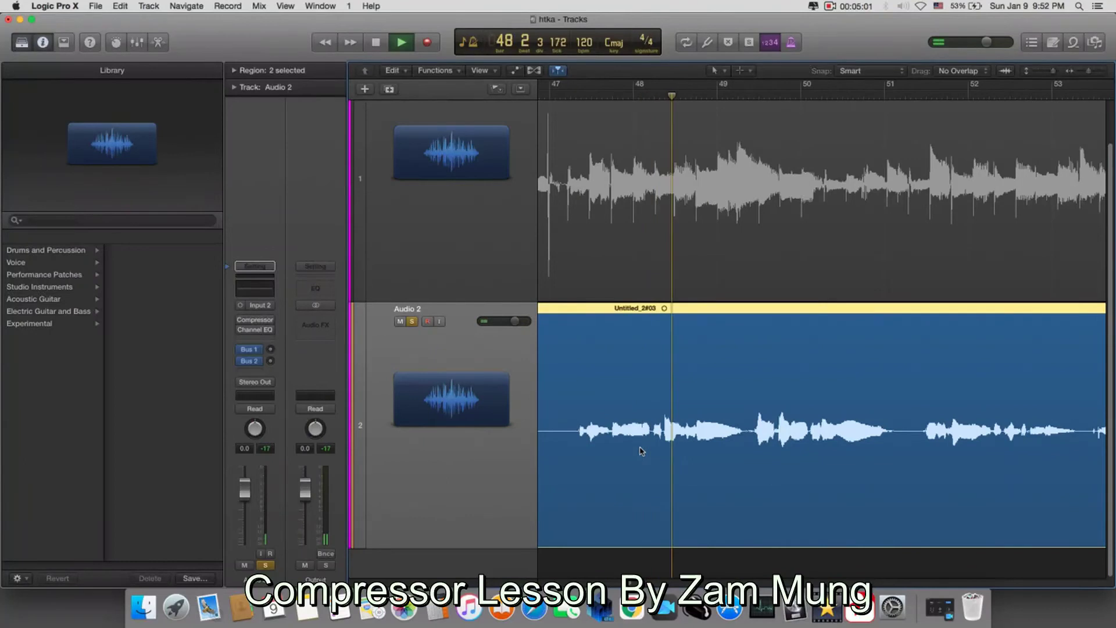
{"action": "key", "text": "space"}
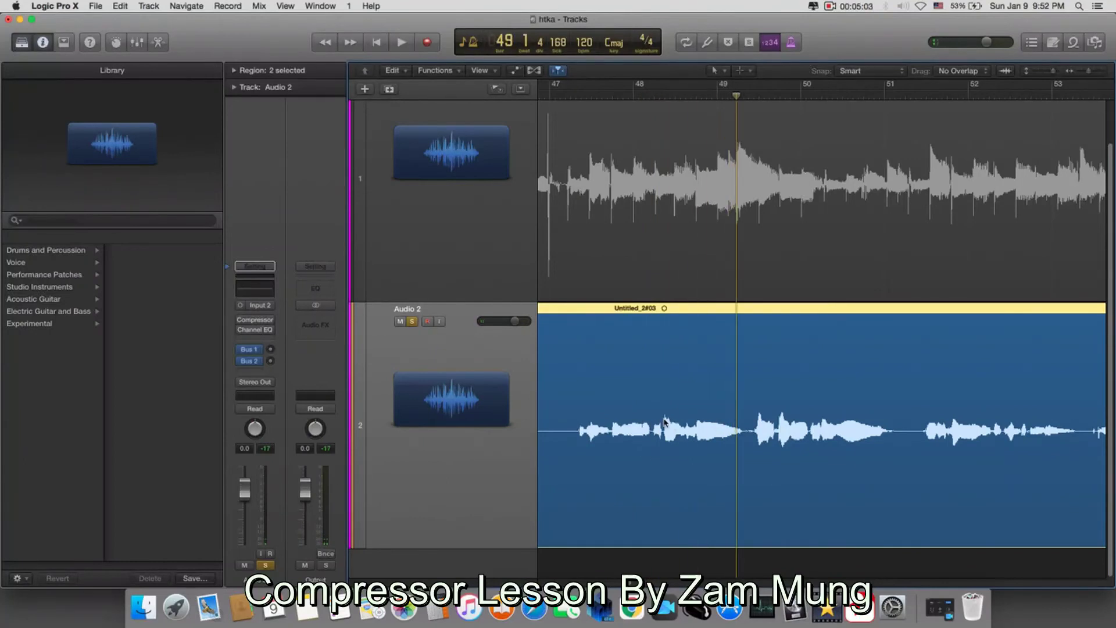
{"action": "scroll", "coordinate": [693, 460], "scroll_direction": "up", "scroll_amount": 2}
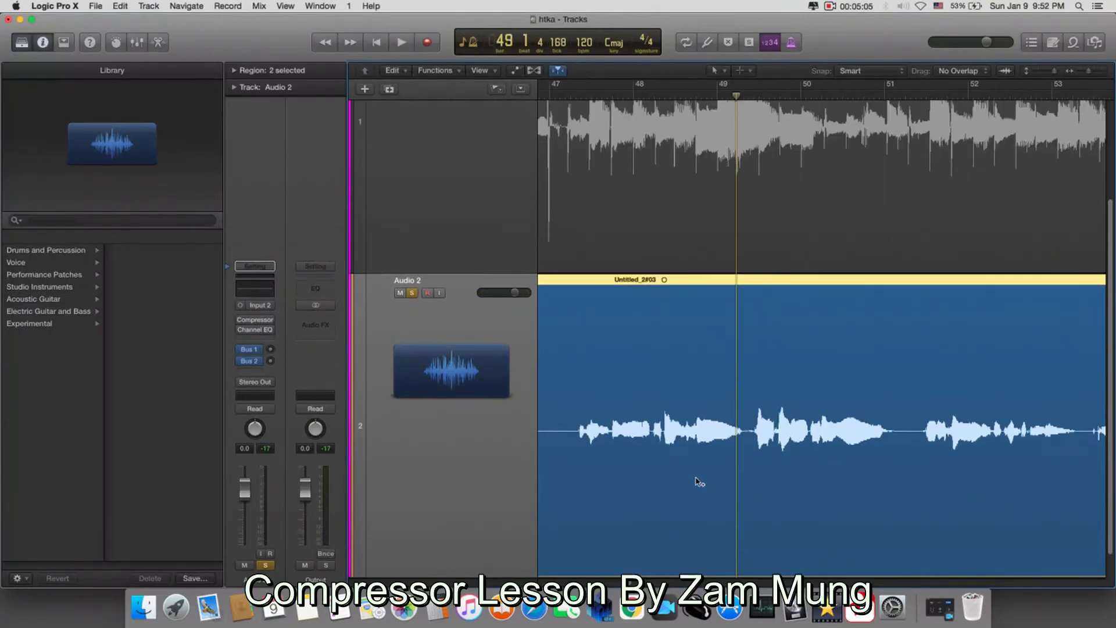
{"action": "scroll", "coordinate": [702, 485], "scroll_direction": "left", "scroll_amount": 3}
{"action": "left_click", "coordinate": [683, 95]}
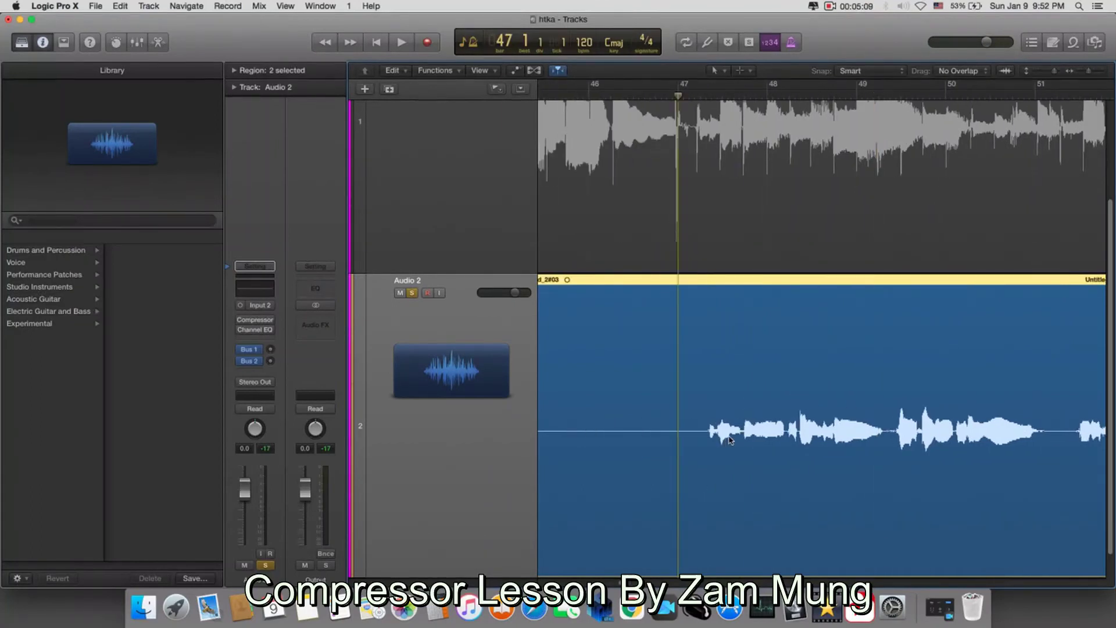
{"action": "key", "text": "space"}
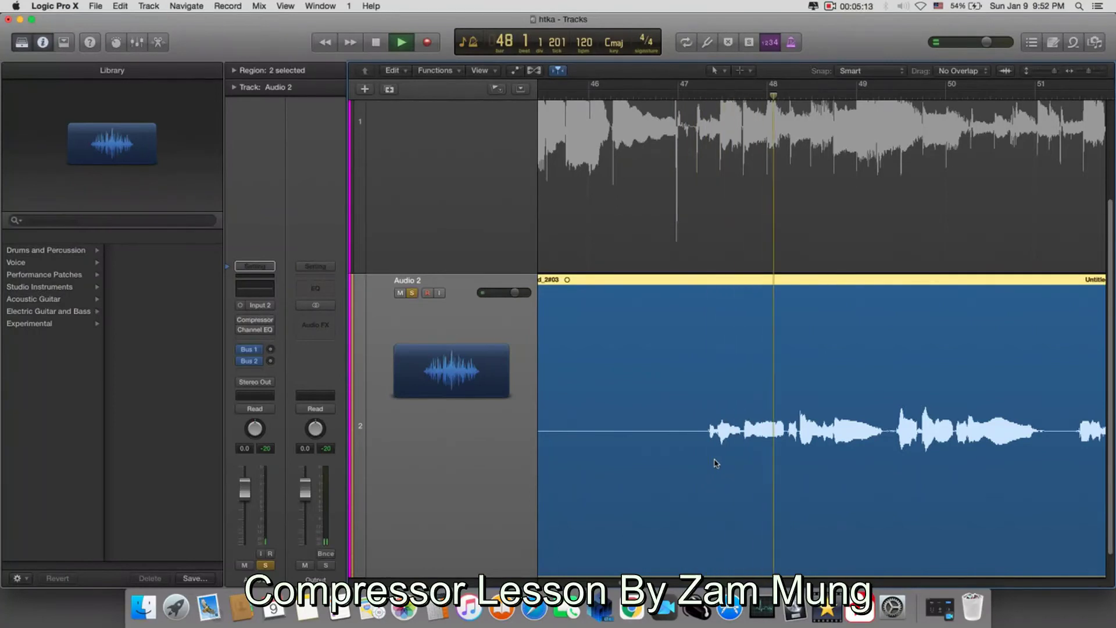
{"action": "key", "text": "space"}
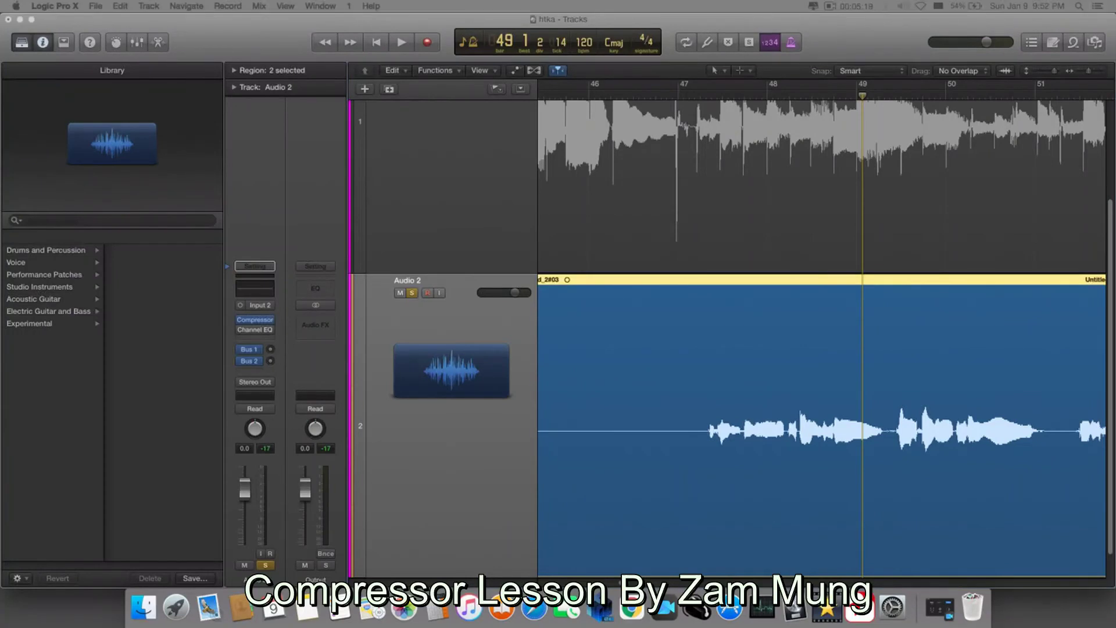
Open Audio 2's compressor and set attack to 200 ms, release to 5000 ms, ratio to 4.1:1 and threshold to 0 dB.
{"action": "left_click", "coordinate": [255, 319]}
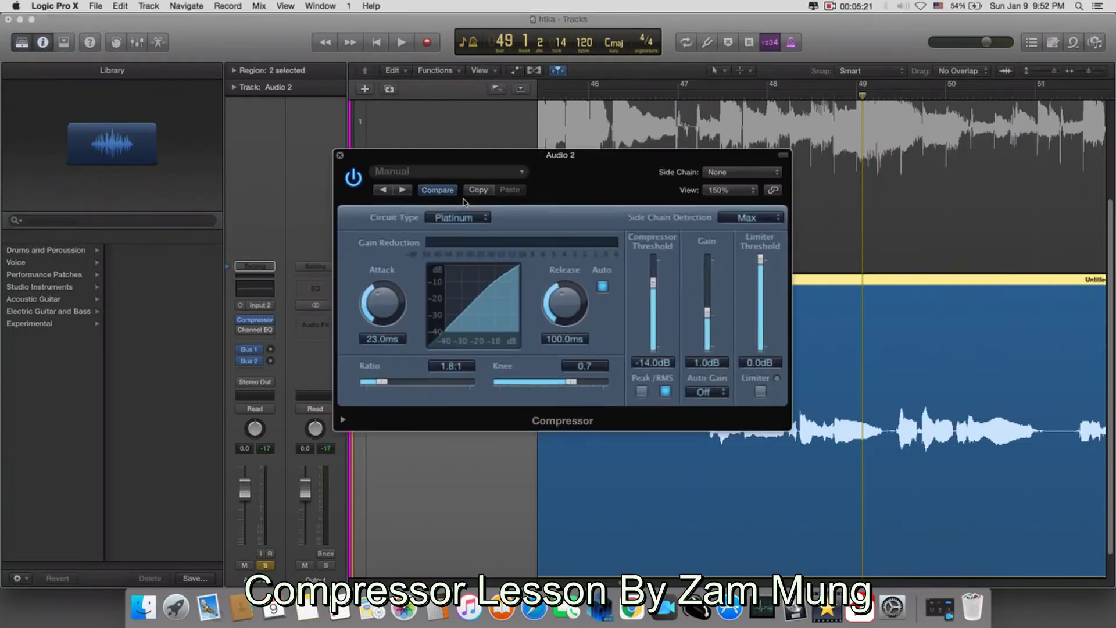
{"action": "left_click", "coordinate": [382, 190]}
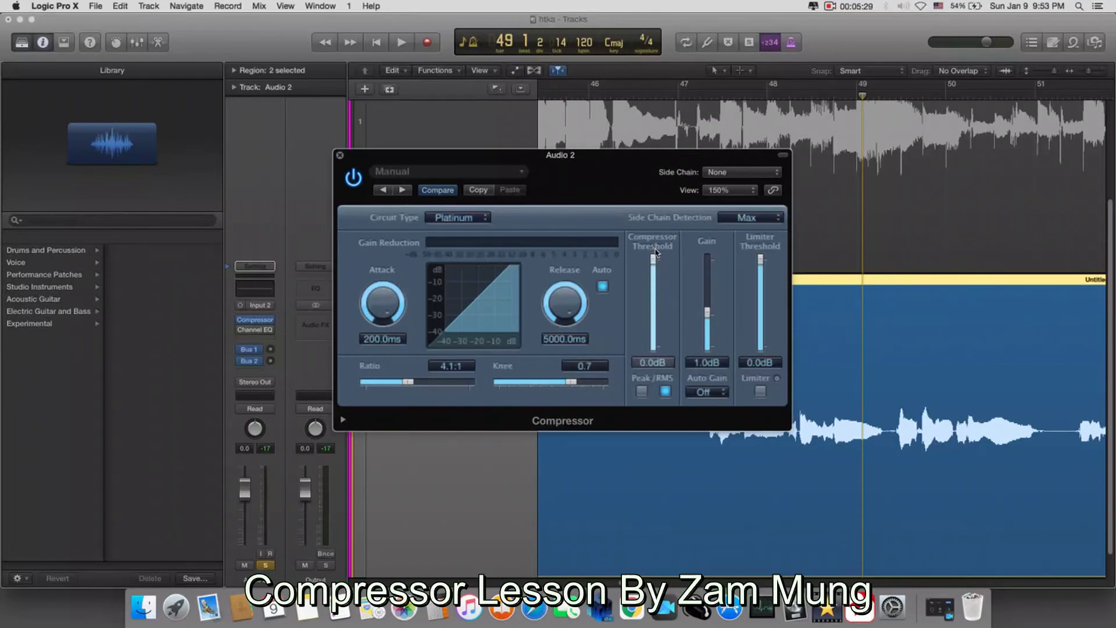
Move the compressor window clear of the Audio 2 waveform and play the soloed track from bar 47.
{"action": "left_click_drag", "start_coordinate": [639, 156], "coordinate": [342, 328]}
{"action": "left_click", "coordinate": [688, 97]}
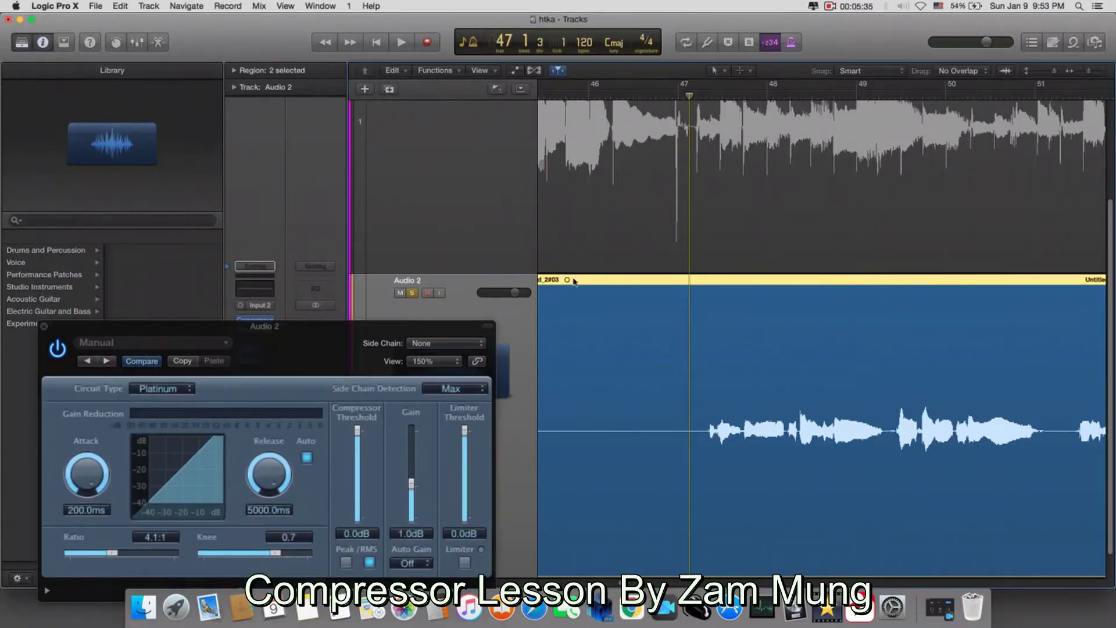
{"action": "key", "text": "space"}
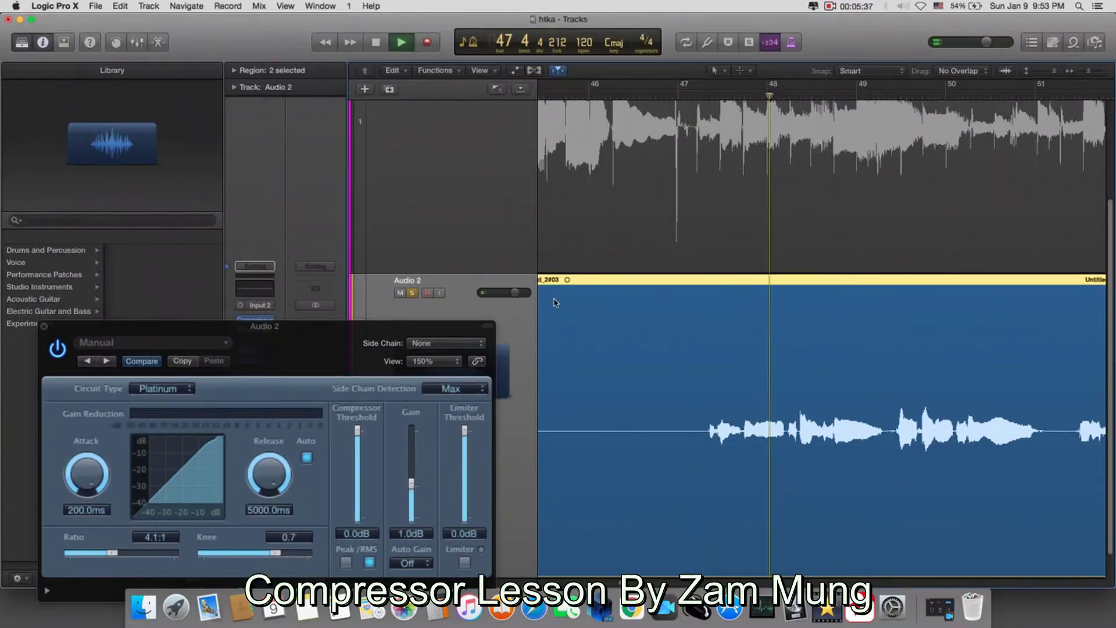
Replay the soloed Audio 2 from around bar 47, beat 2 with the compressor threshold still at 0 dB.
{"action": "key", "text": "space"}
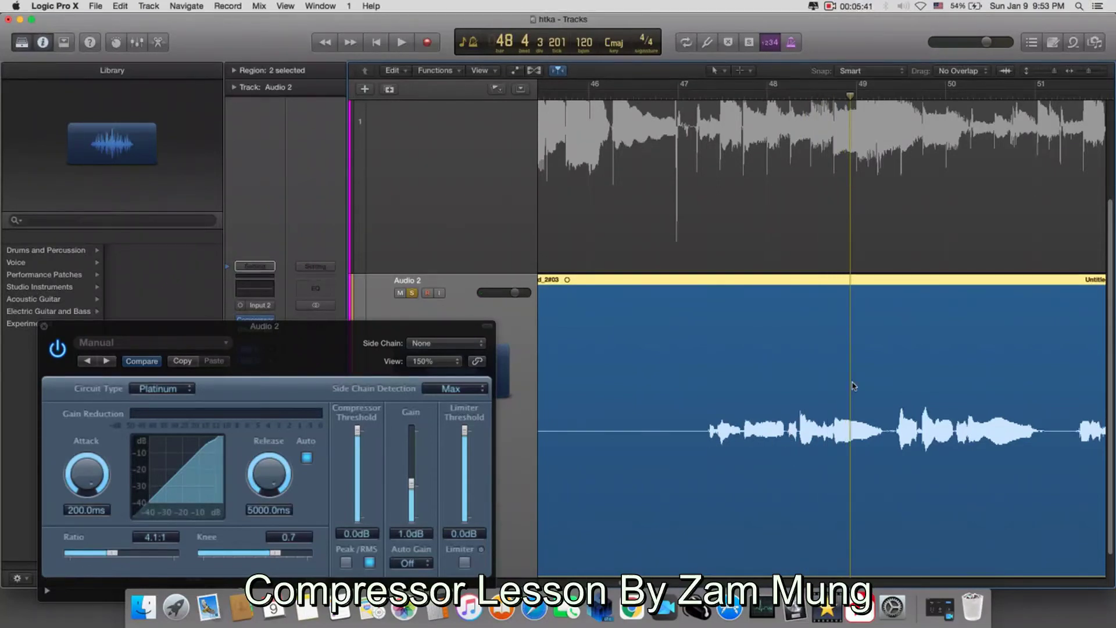
{"action": "left_click", "coordinate": [704, 100]}
{"action": "key", "text": "space"}
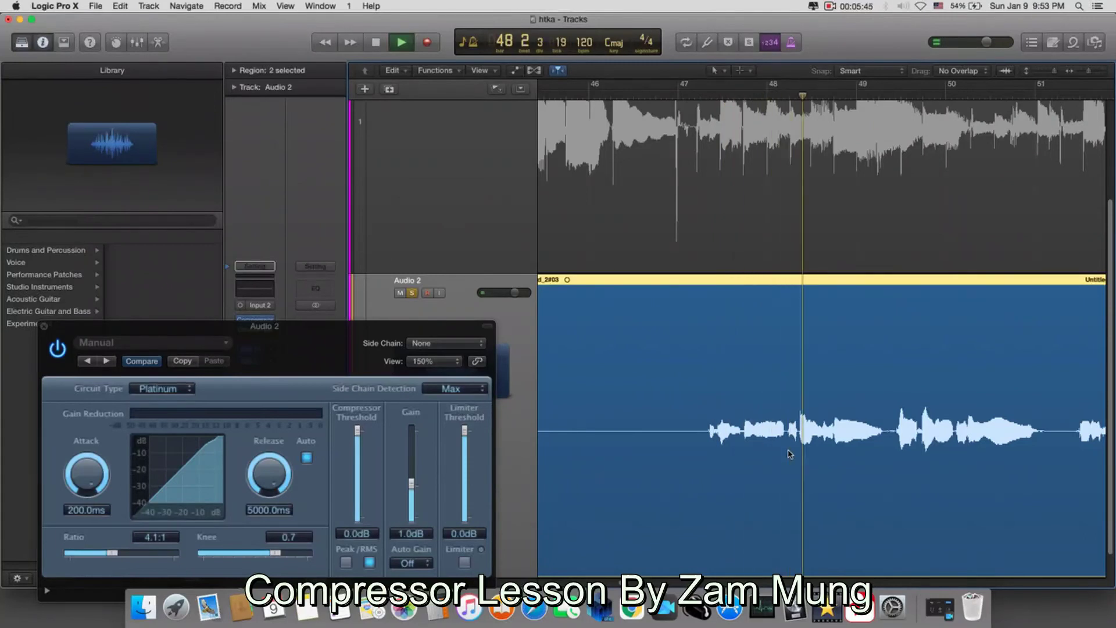
{"action": "key", "text": "space"}
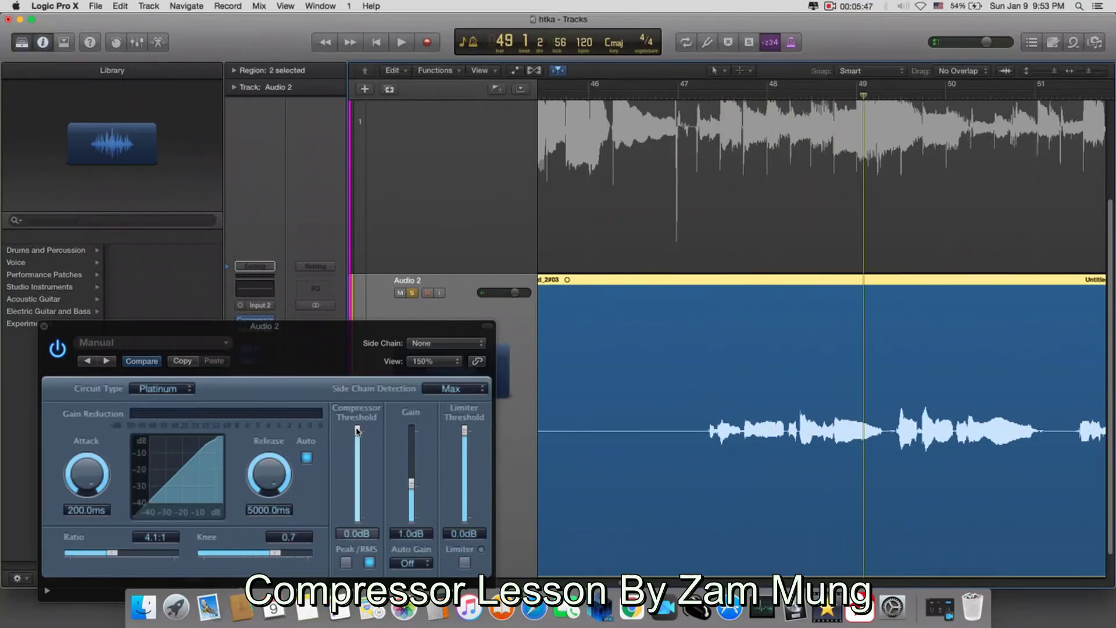
Lower Audio 2's compressor threshold to -26.5 dB while playing the soloed track from bar 47.
{"action": "left_click", "coordinate": [679, 100]}
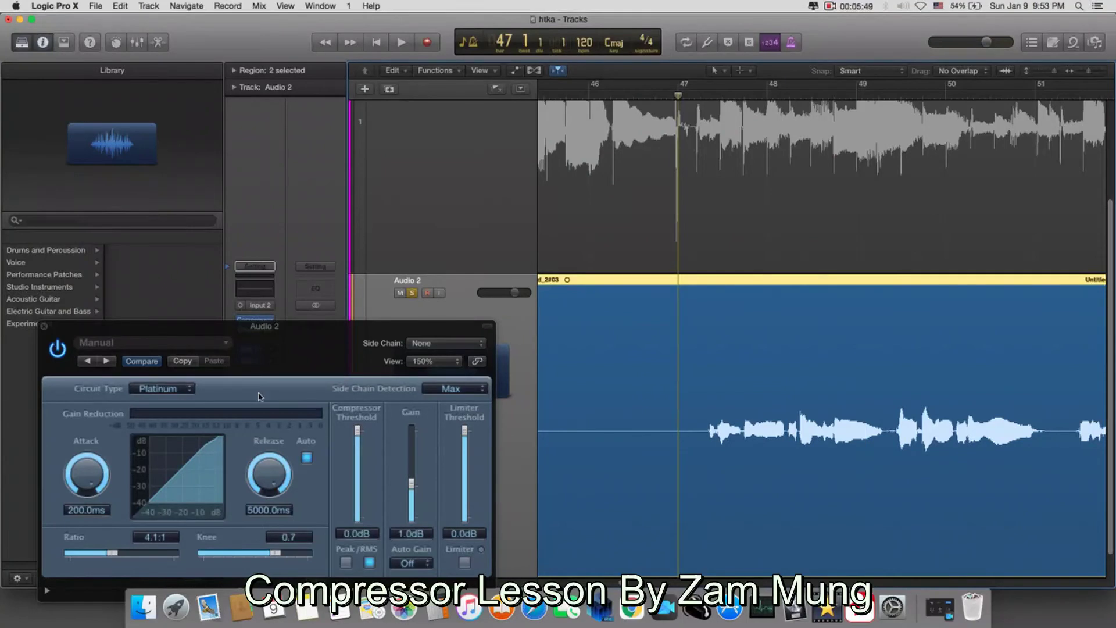
{"action": "left_click_drag", "start_coordinate": [358, 438], "coordinate": [356, 478]}
{"action": "key", "text": "space"}
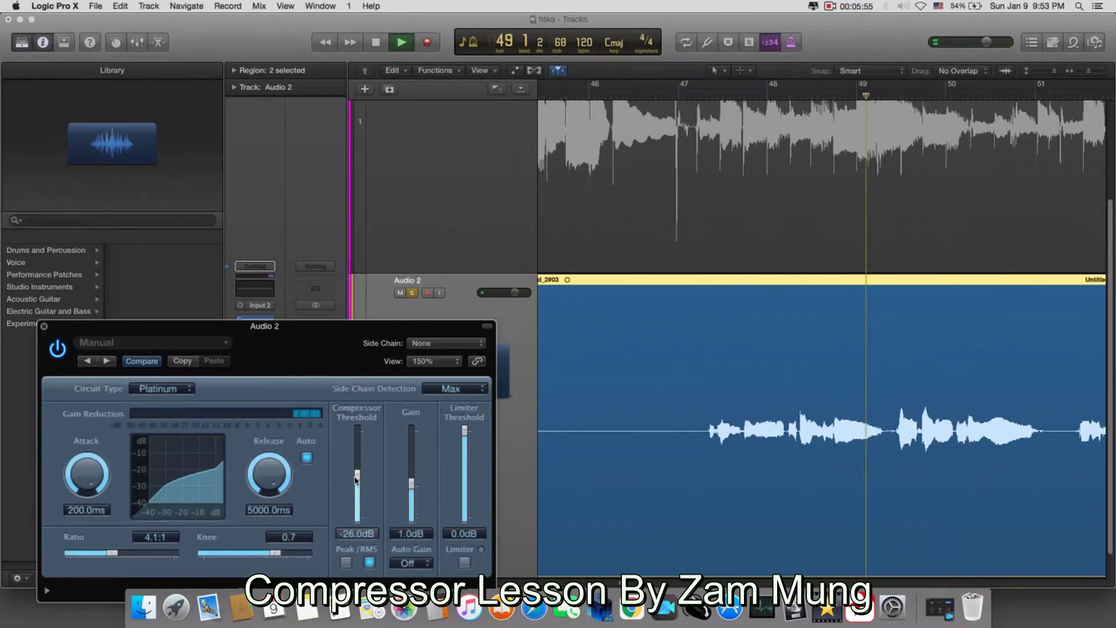
{"action": "left_click_drag", "start_coordinate": [357, 479], "coordinate": [355, 480]}
{"action": "key", "text": "space"}
Listen to the compressed Audio 2 phrase twice from around bar 47, beat 2 and reposition the compressor window during playback.
{"action": "left_click", "coordinate": [699, 97]}
{"action": "key", "text": "space"}
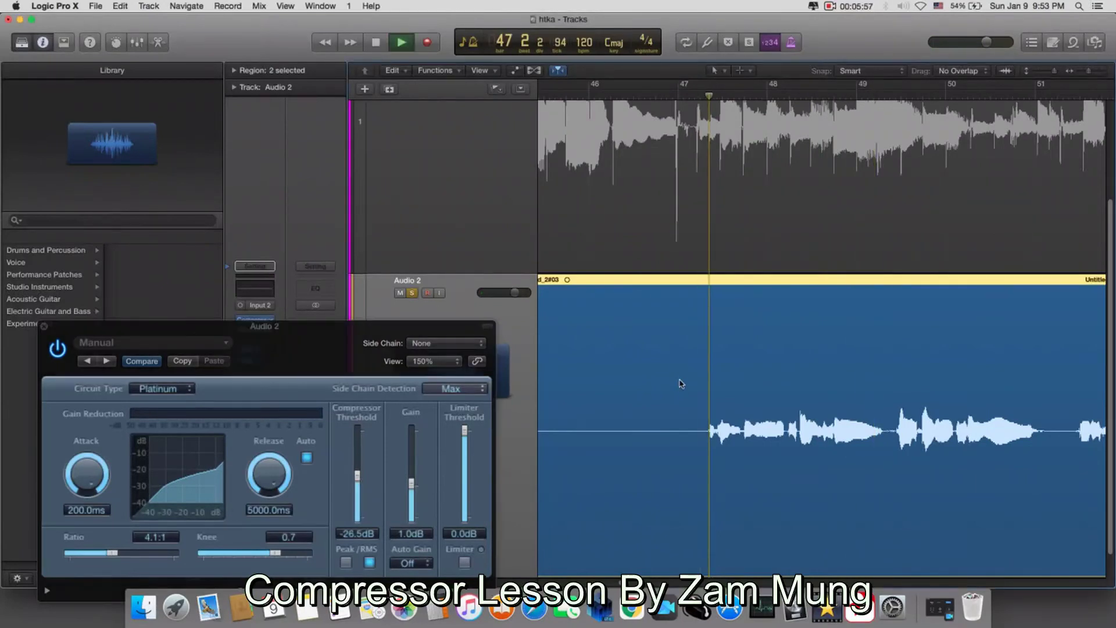
{"action": "left_click_drag", "start_coordinate": [347, 341], "coordinate": [489, 337]}
{"action": "key", "text": "space"}
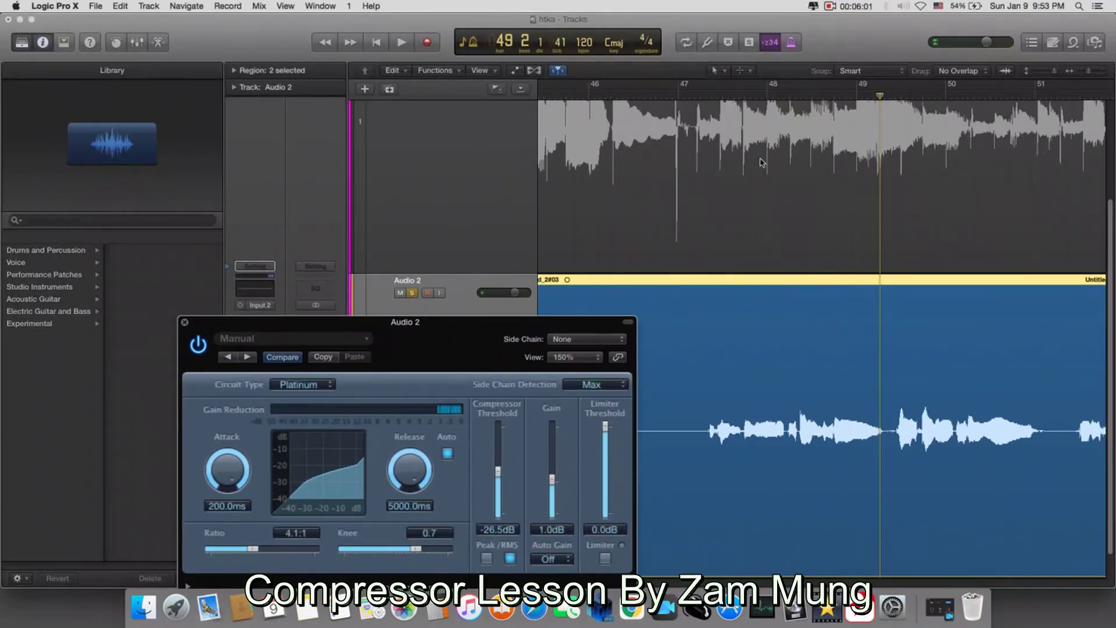
{"action": "left_click", "coordinate": [699, 97]}
{"action": "key", "text": "space"}
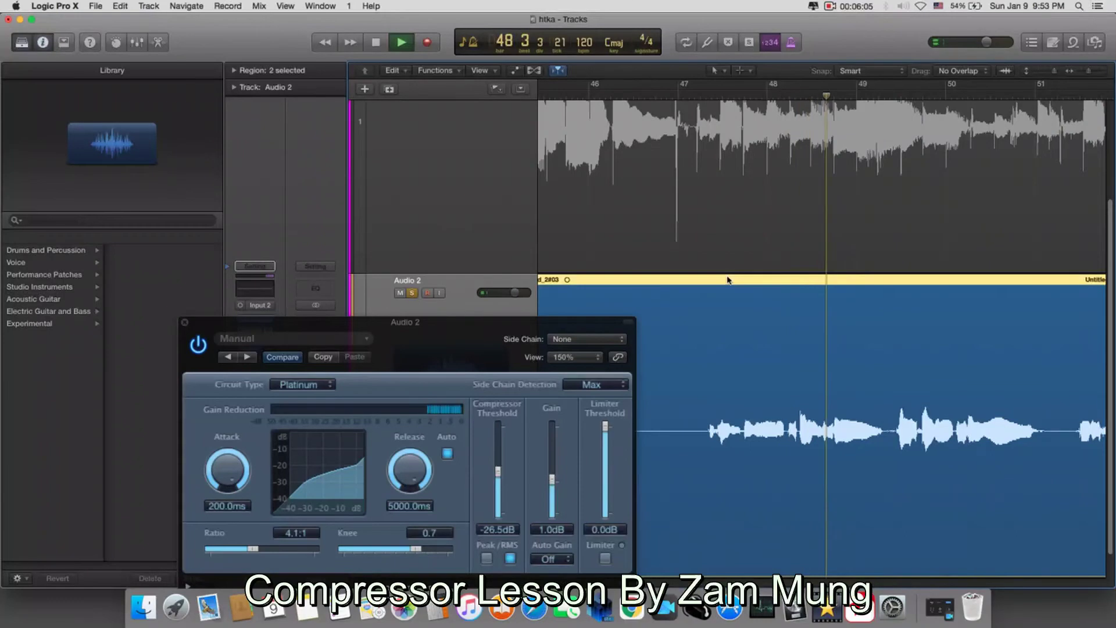
{"action": "key", "text": "space"}
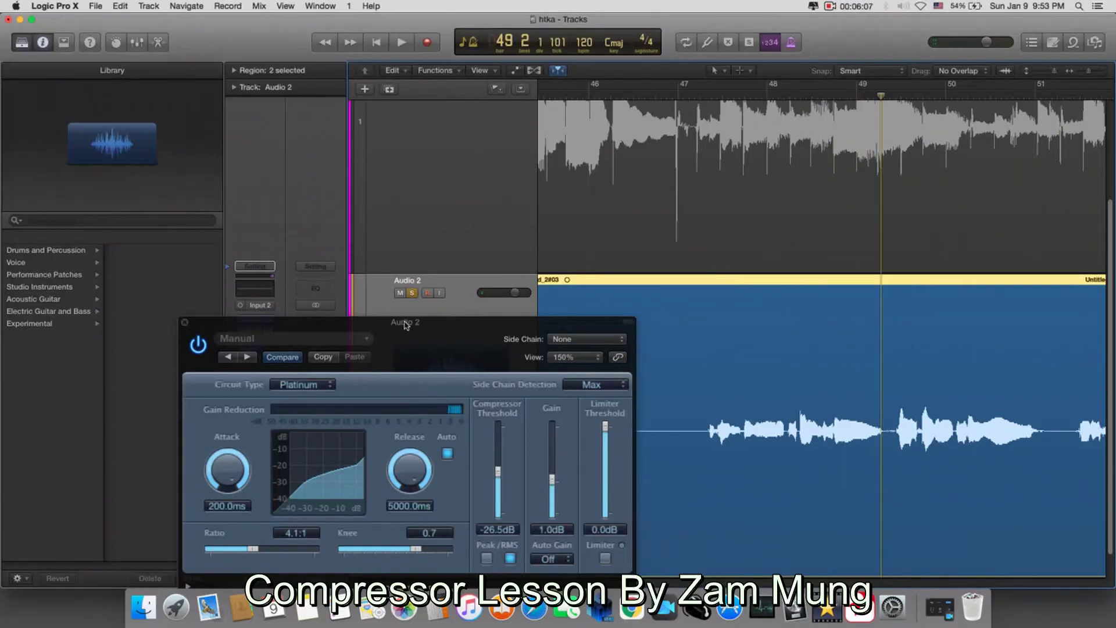
Bypass Audio 2's compressor and listen to the same phrase twice for comparison.
{"action": "left_click", "coordinate": [198, 346]}
{"action": "key", "text": "space"}
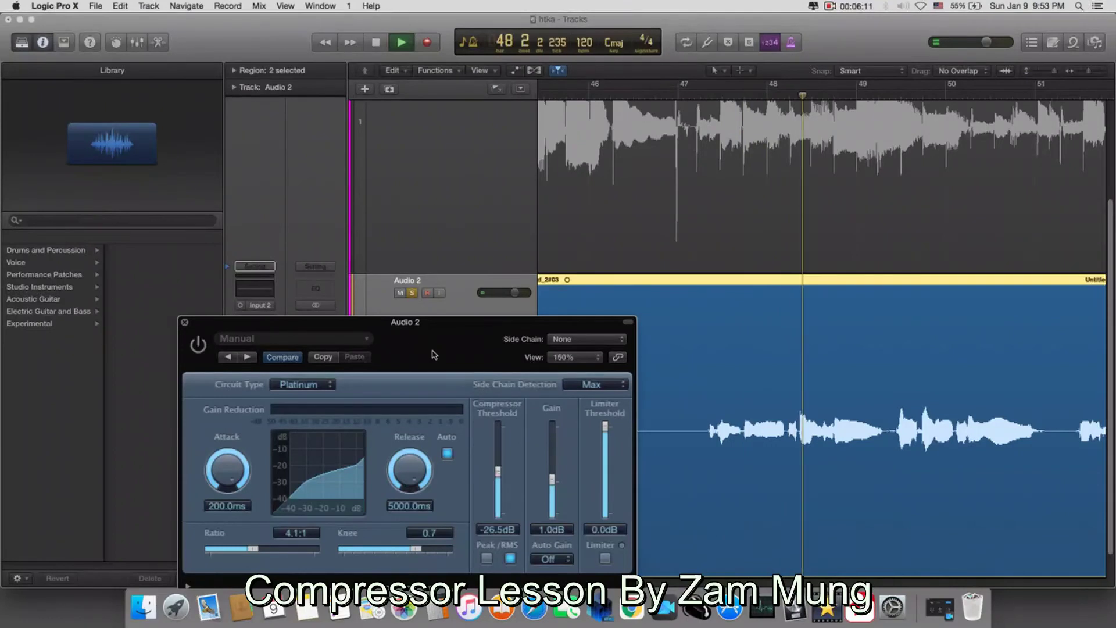
{"action": "key", "text": "space"}
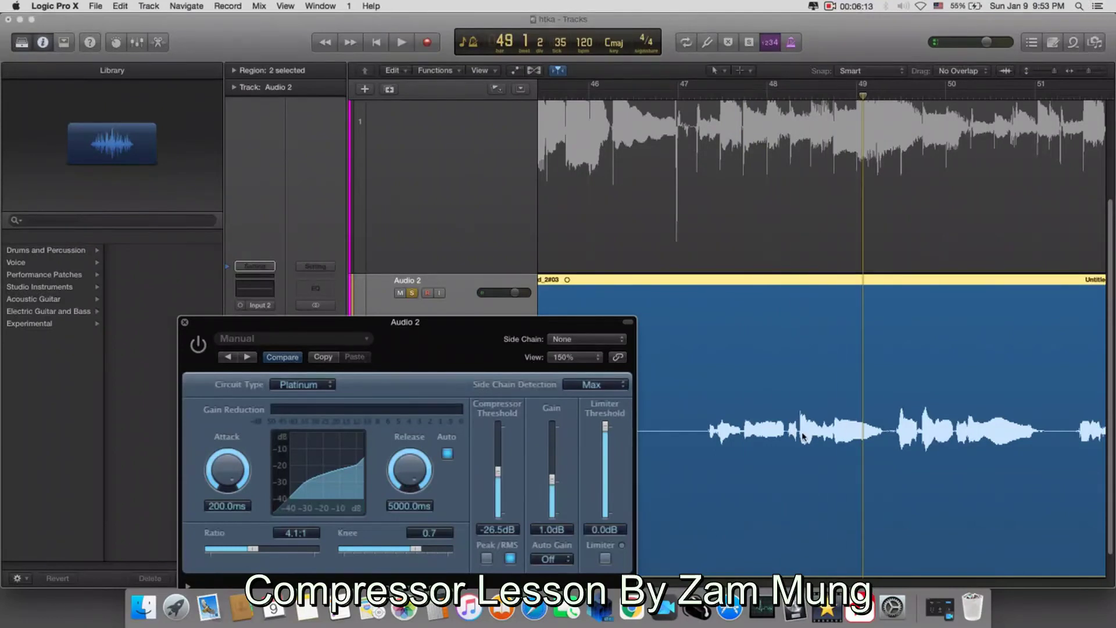
{"action": "left_click", "coordinate": [682, 96]}
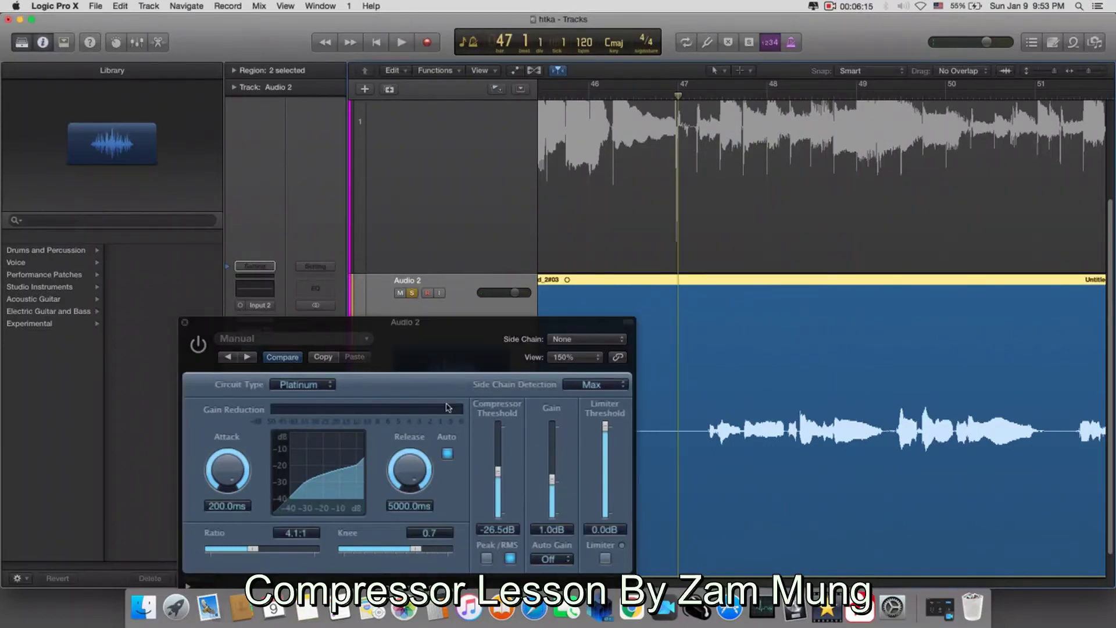
{"action": "key", "text": "space"}
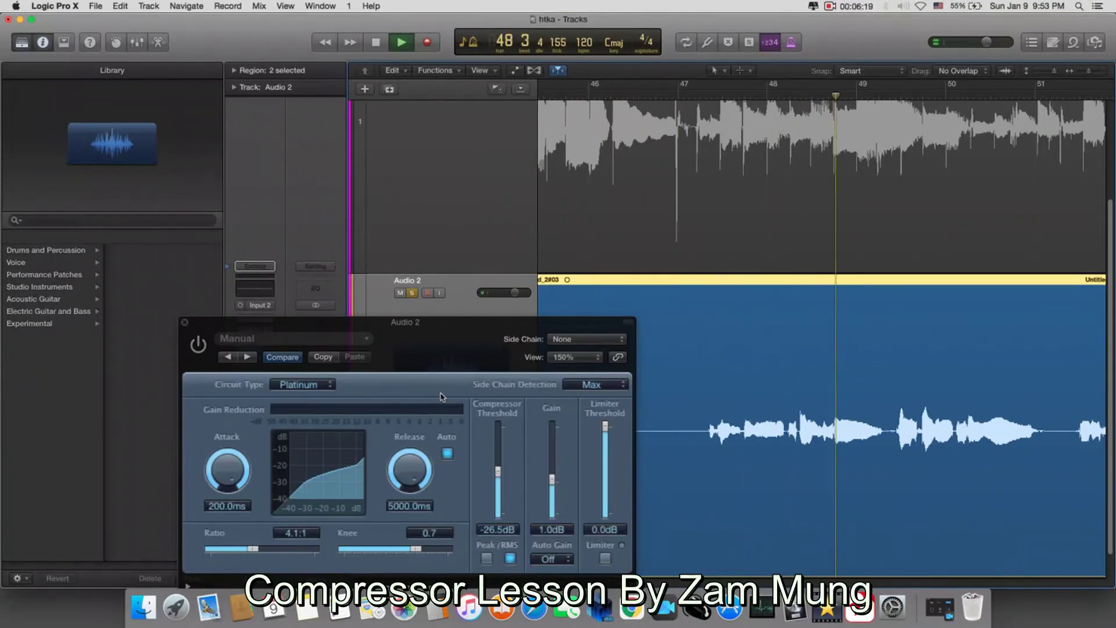
{"action": "key", "text": "space"}
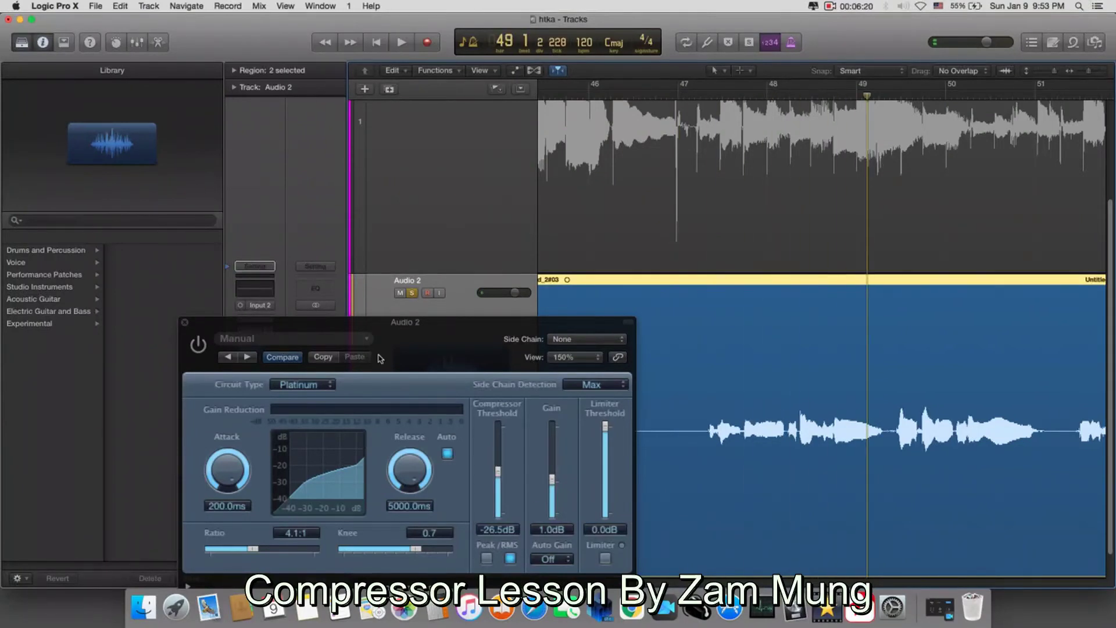
Re-enable Audio 2's compressor, set attack to 53 ms and release to 330 ms, and play the phrase before and after the change.
{"action": "left_click", "coordinate": [197, 346]}
{"action": "key", "text": "space"}
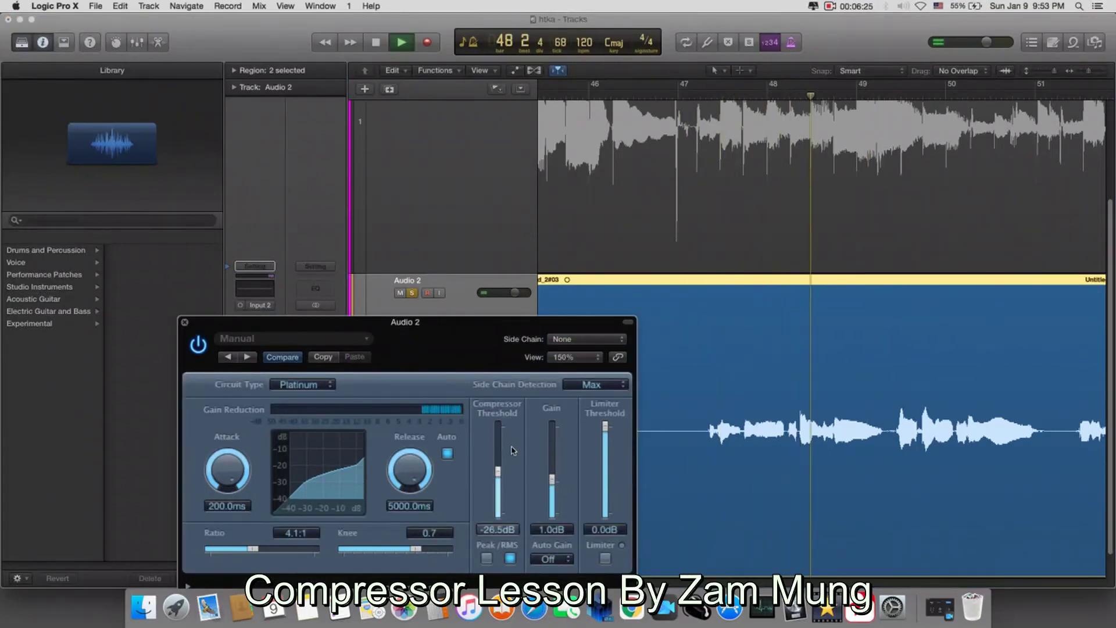
{"action": "key", "text": "space"}
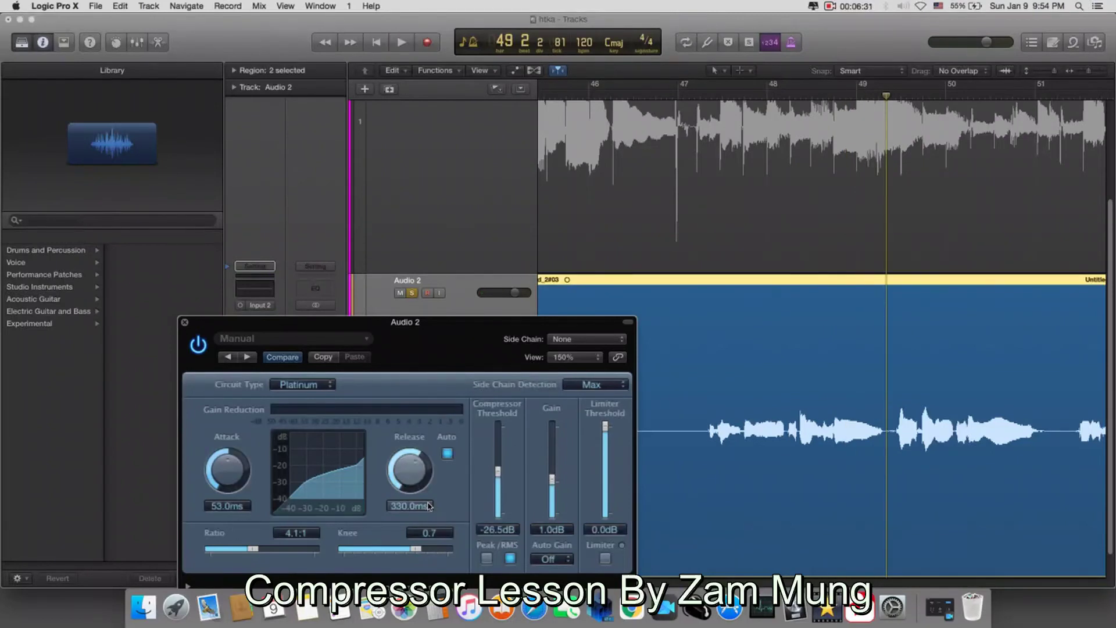
{"action": "key", "text": "space"}
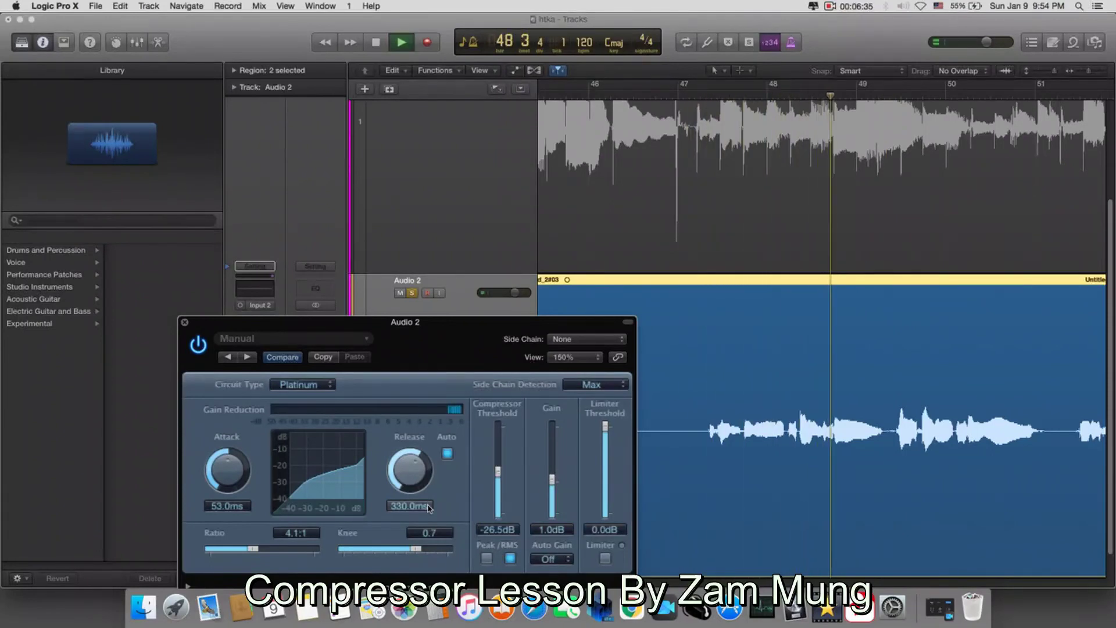
{"action": "key", "text": "space"}
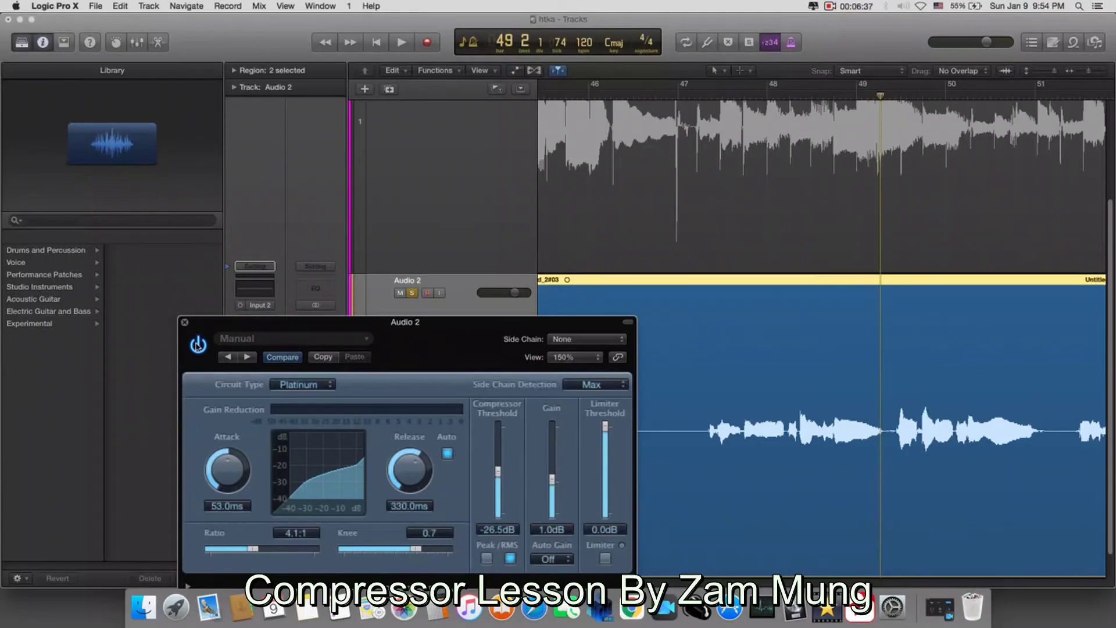
Bypass and close Audio 2's compressor, and select the Audio 1 track with both tracks in view.
{"action": "left_click", "coordinate": [185, 322]}
{"action": "key", "text": "super+Down"}
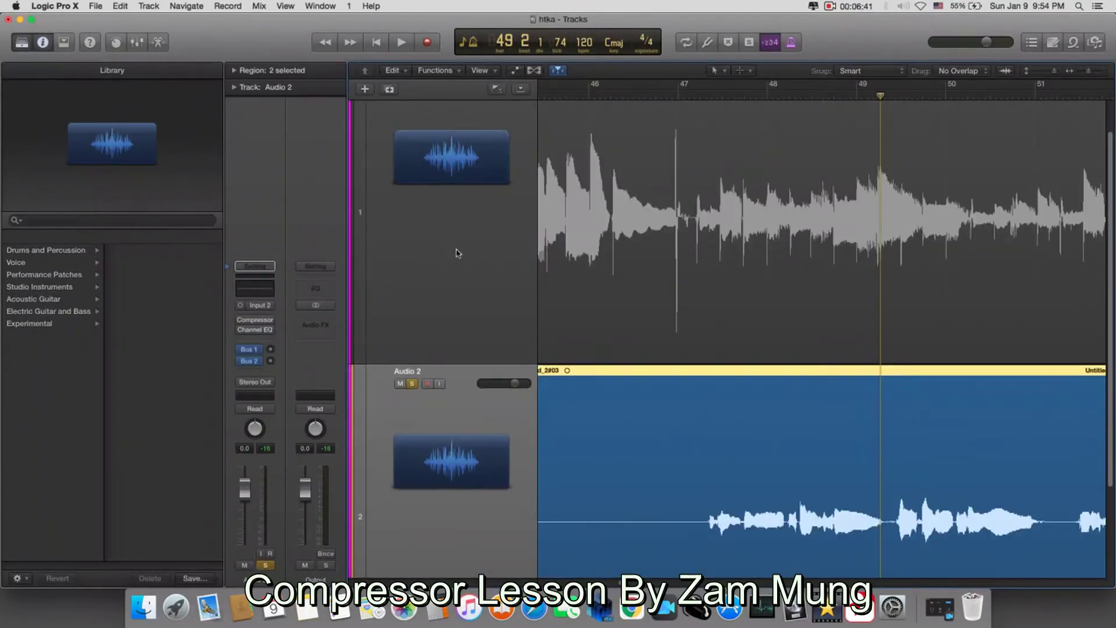
{"action": "scroll", "coordinate": [445, 283], "scroll_direction": "up", "scroll_amount": 1}
{"action": "left_click", "coordinate": [366, 329]}
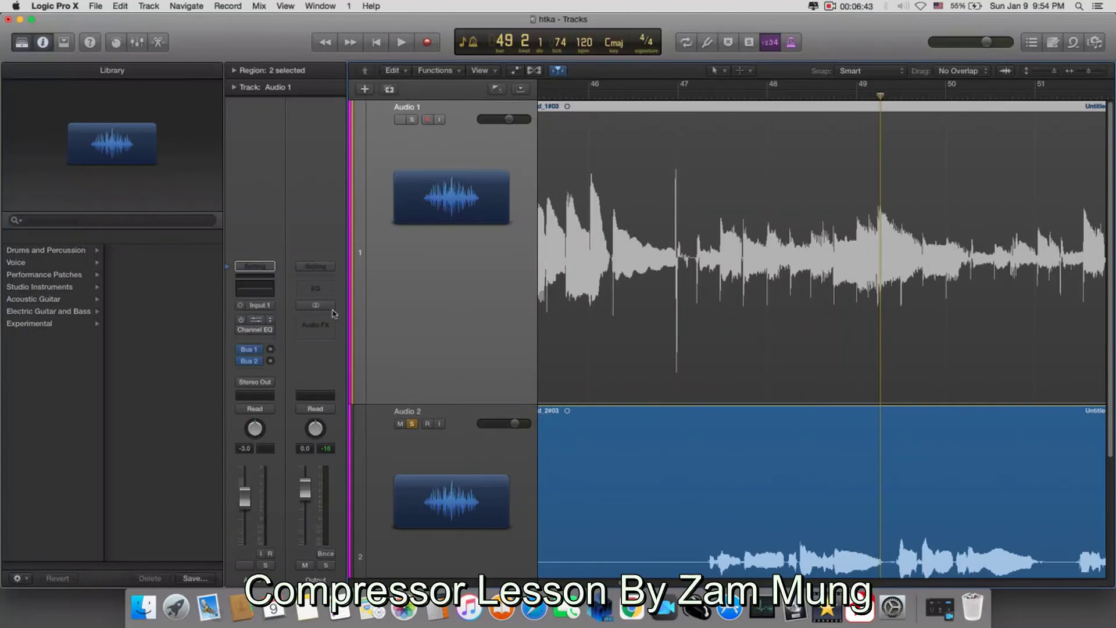
{"action": "key", "text": "z"}
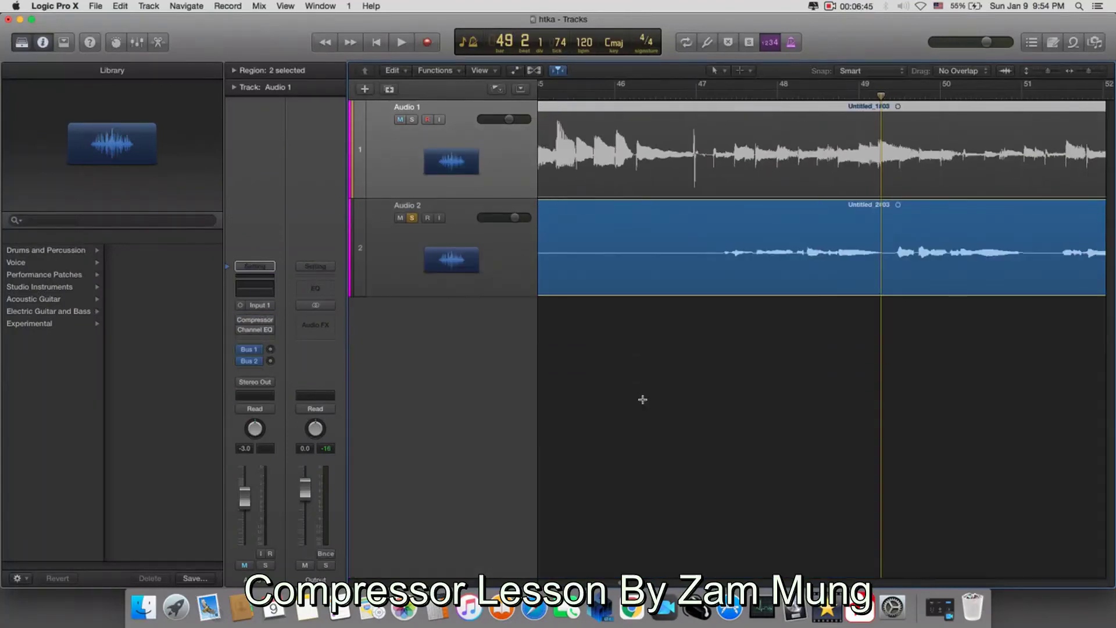
Turn off solo on Audio 2 and play both tracks together from bar 39 with their compressors bypassed.
{"action": "left_click", "coordinate": [690, 95]}
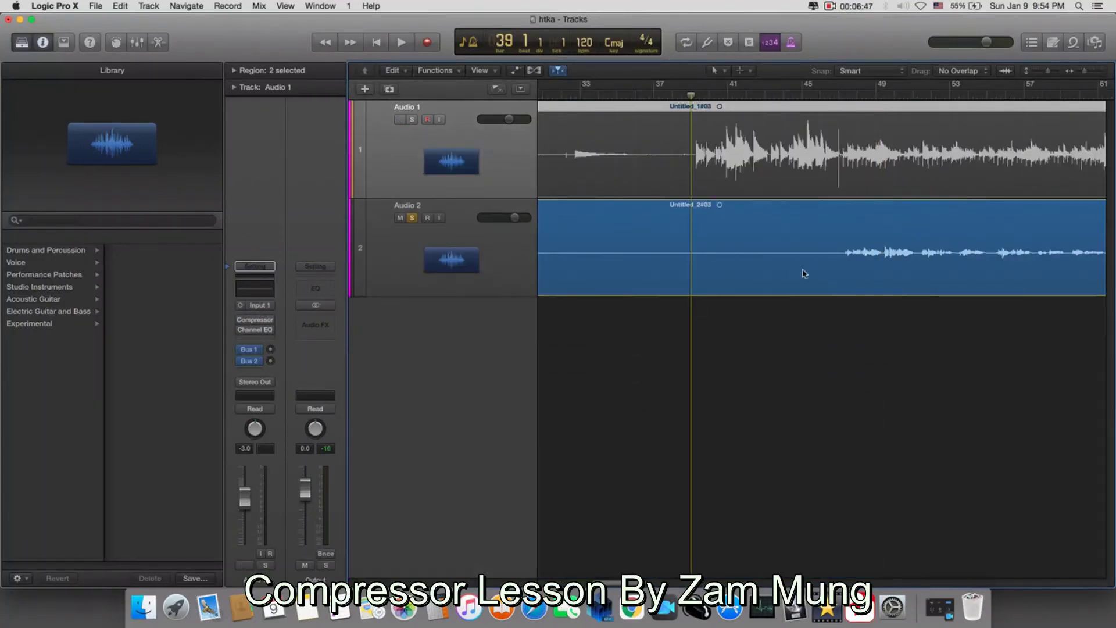
{"action": "key", "text": "space"}
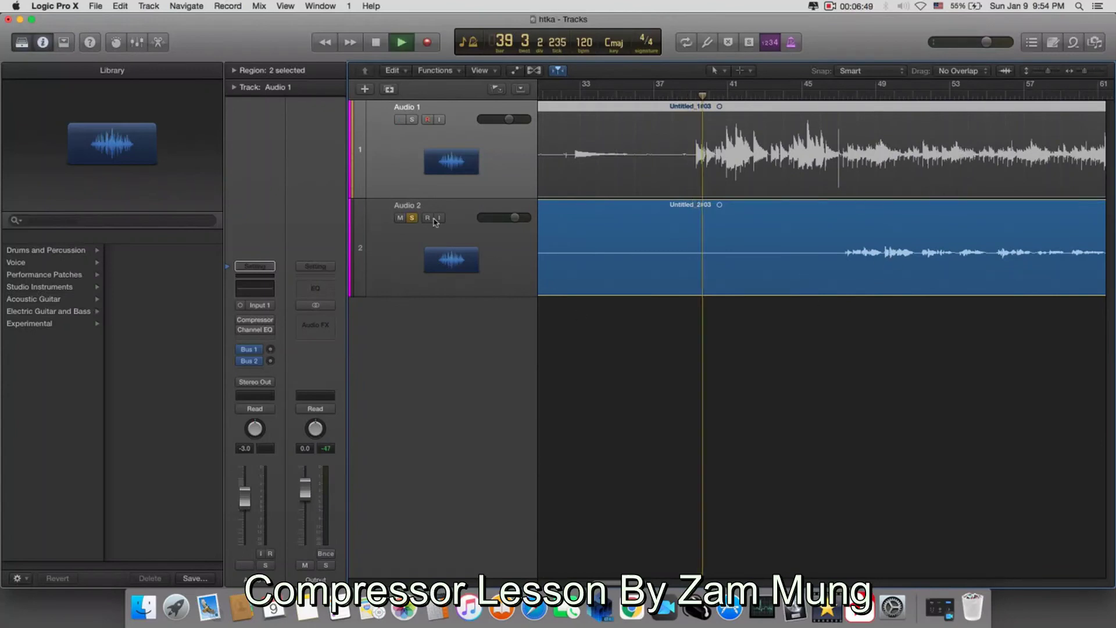
{"action": "key", "text": "space"}
{"action": "left_click", "coordinate": [413, 218]}
{"action": "key", "text": "space"}
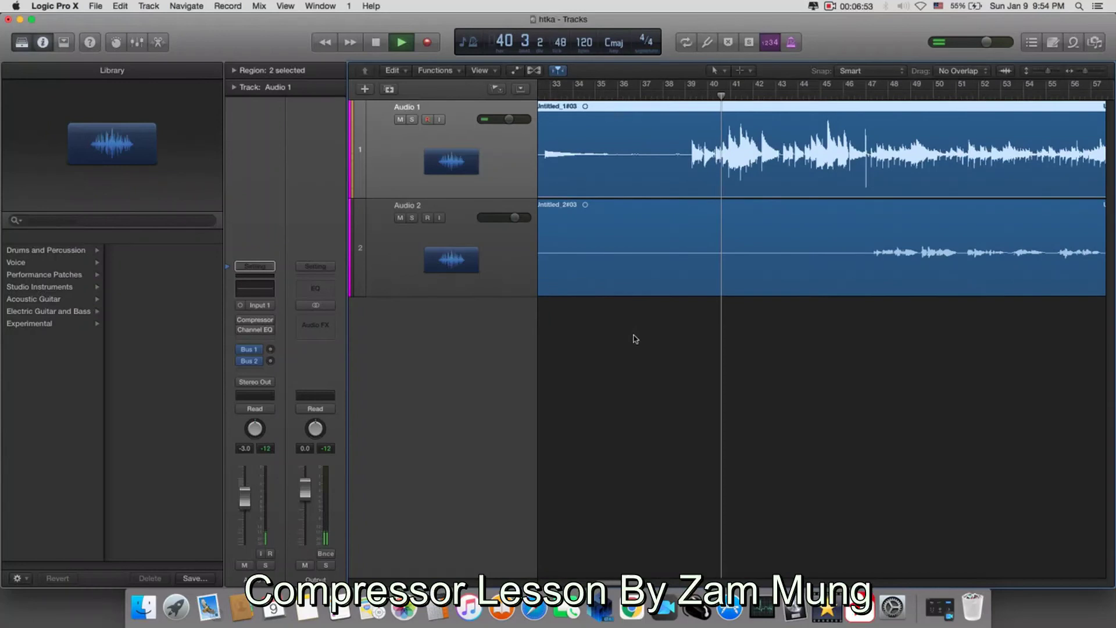
{"action": "key", "text": "super+Left"}
{"action": "key", "text": "super+Left"}
{"action": "key", "text": "super+Left"}
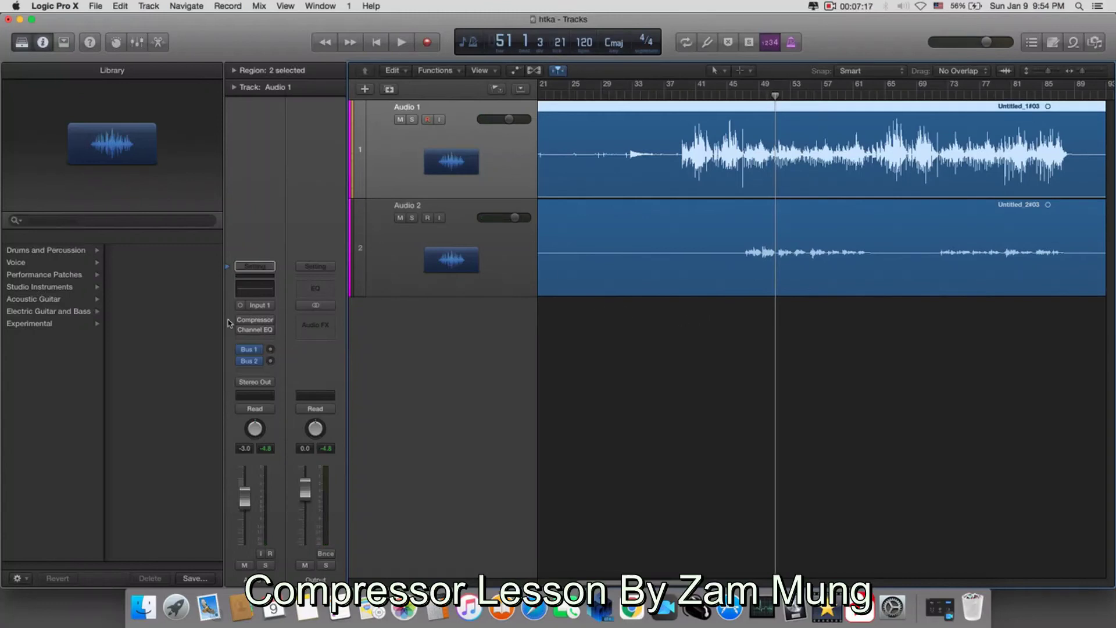
Select Audio 2 and play both tracks from around bar 38 to bar 63 with their compressors enabled.
{"action": "left_click", "coordinate": [495, 245]}
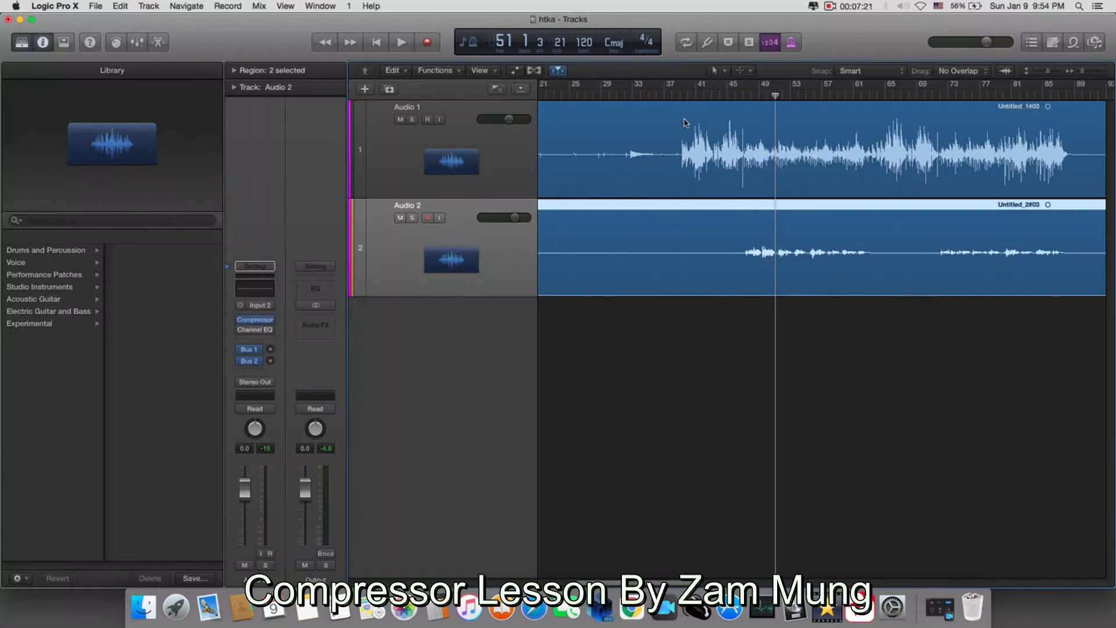
{"action": "left_click", "coordinate": [676, 96]}
{"action": "key", "text": "space"}
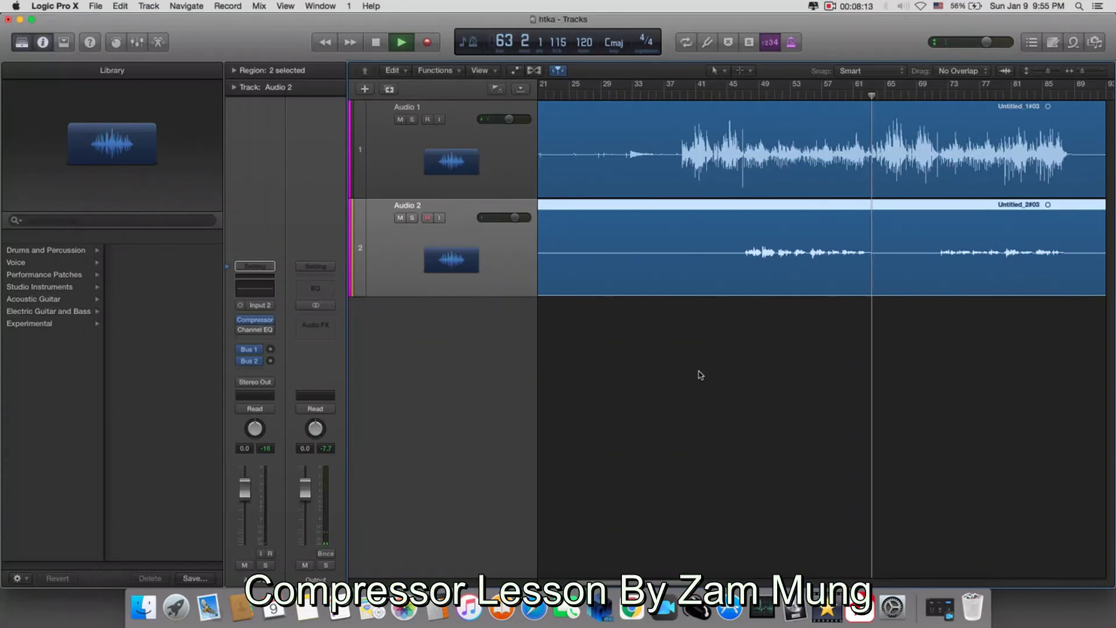
{"action": "key", "text": "space"}
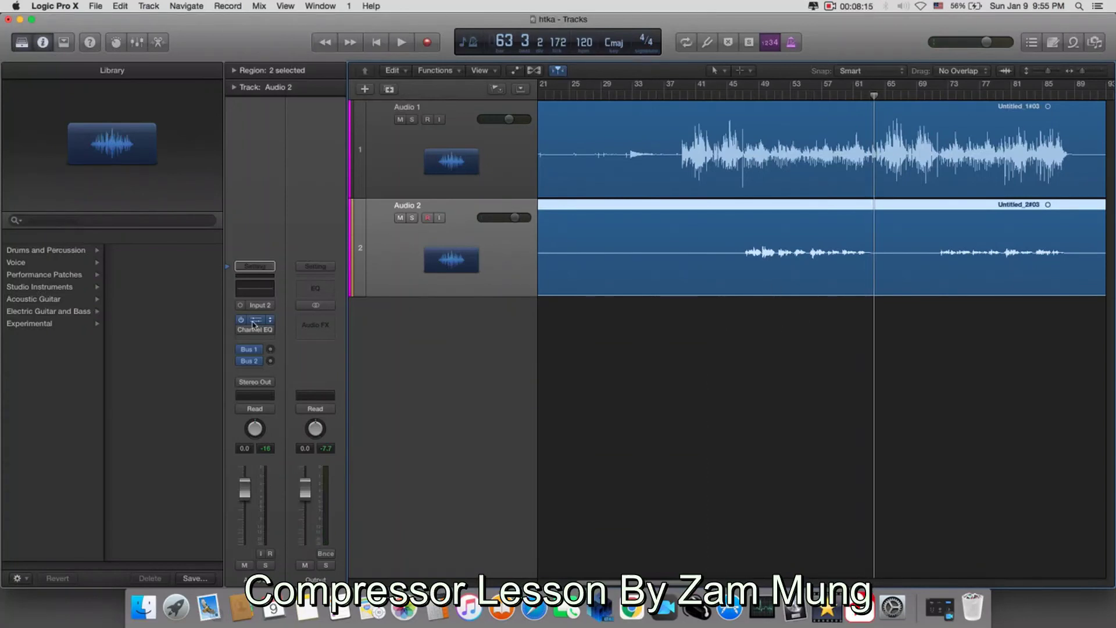
Select Audio 1 and play the same passage from around bar 38 to bar 63 with the compressors bypassed.
{"action": "left_click", "coordinate": [476, 136]}
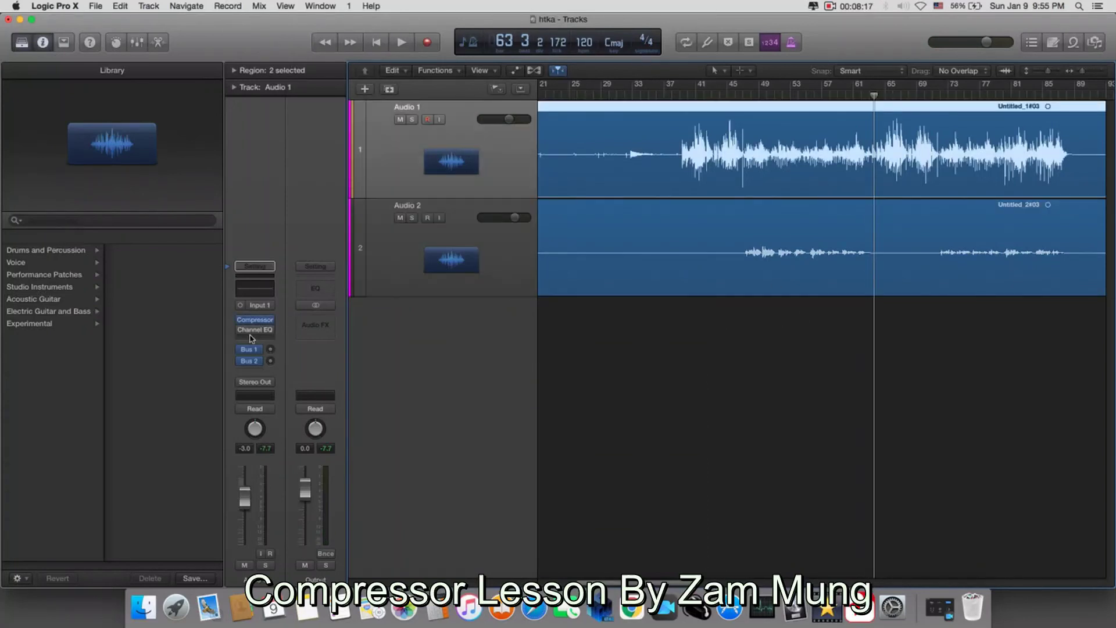
{"action": "left_click", "coordinate": [678, 96]}
{"action": "key", "text": "space"}
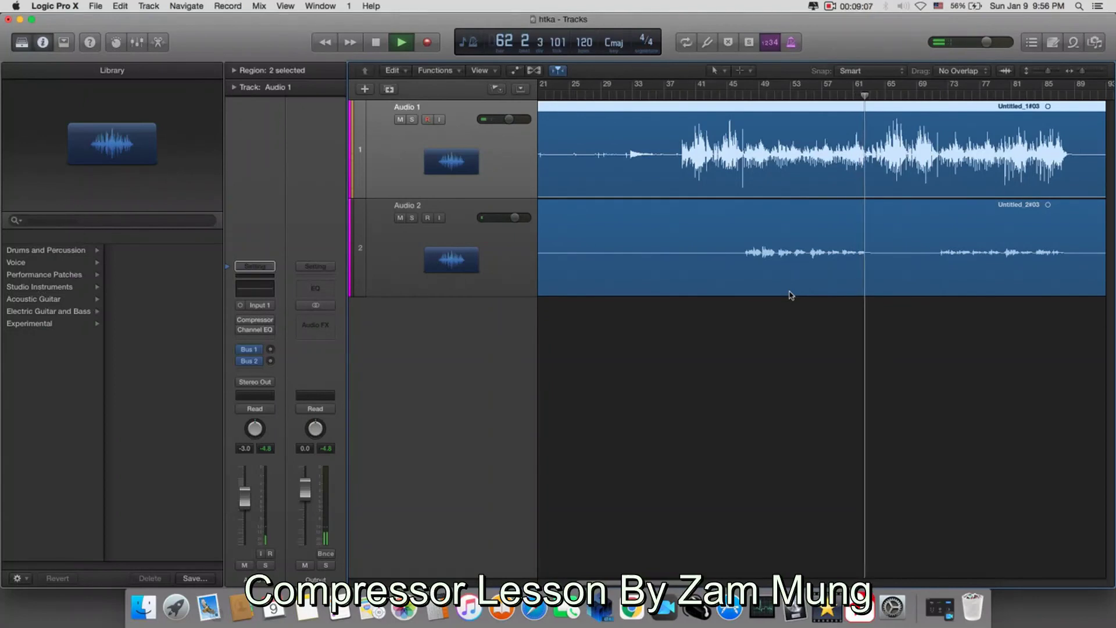
{"action": "key", "text": "space"}
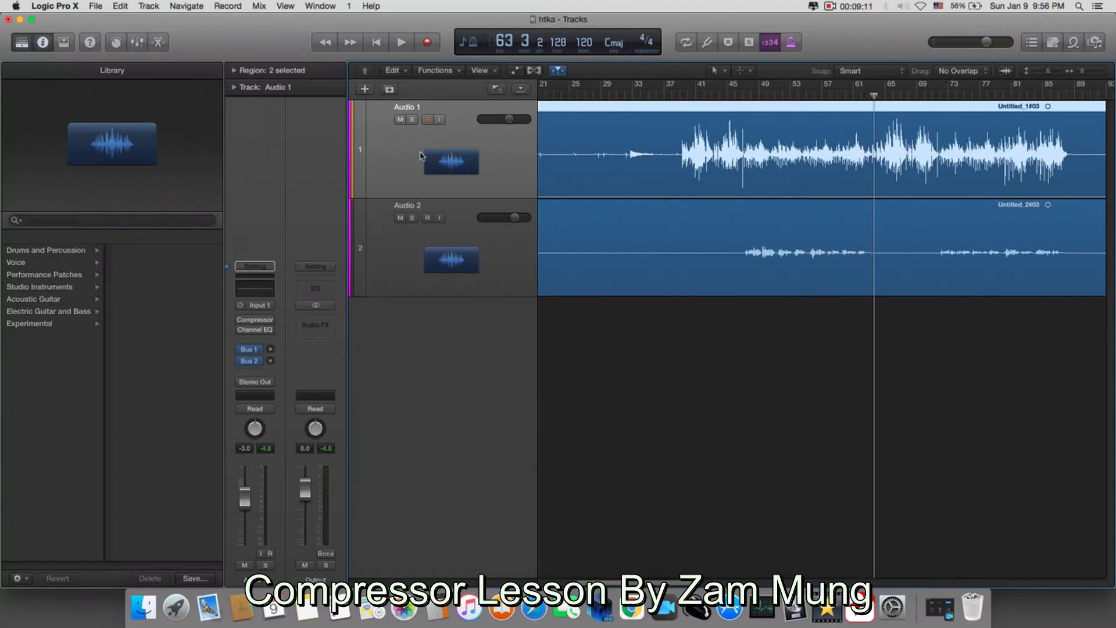
Open the enabled compressors of Audio 1 and Audio 2 side by side and set the playhead to bar 38.
{"action": "left_click", "coordinate": [255, 320]}
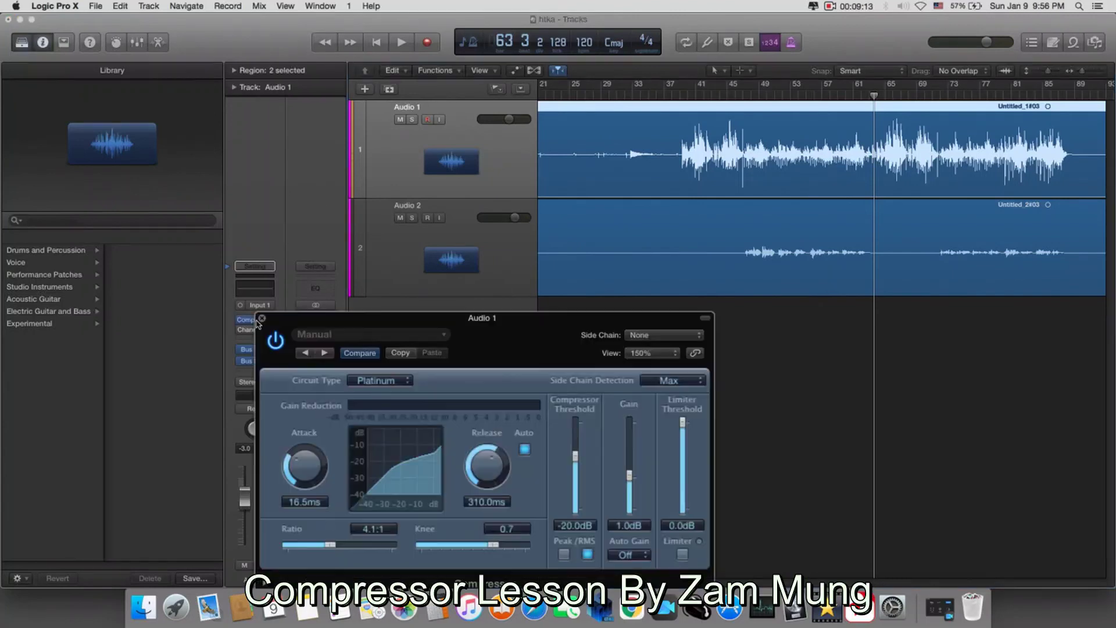
{"action": "left_click_drag", "start_coordinate": [524, 337], "coordinate": [330, 366]}
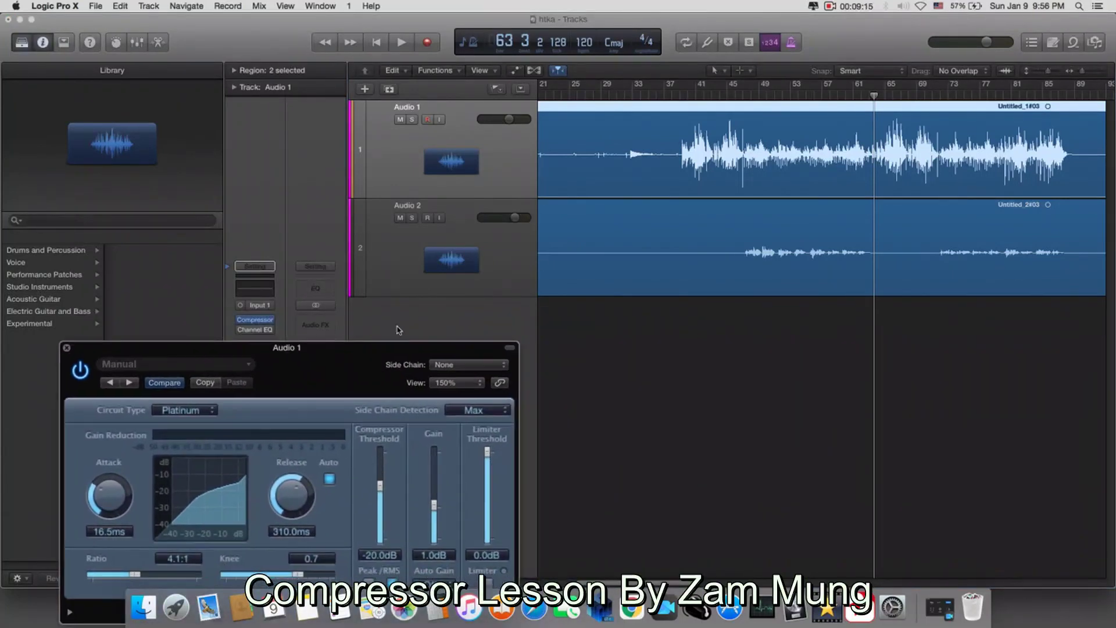
{"action": "left_click", "coordinate": [524, 264]}
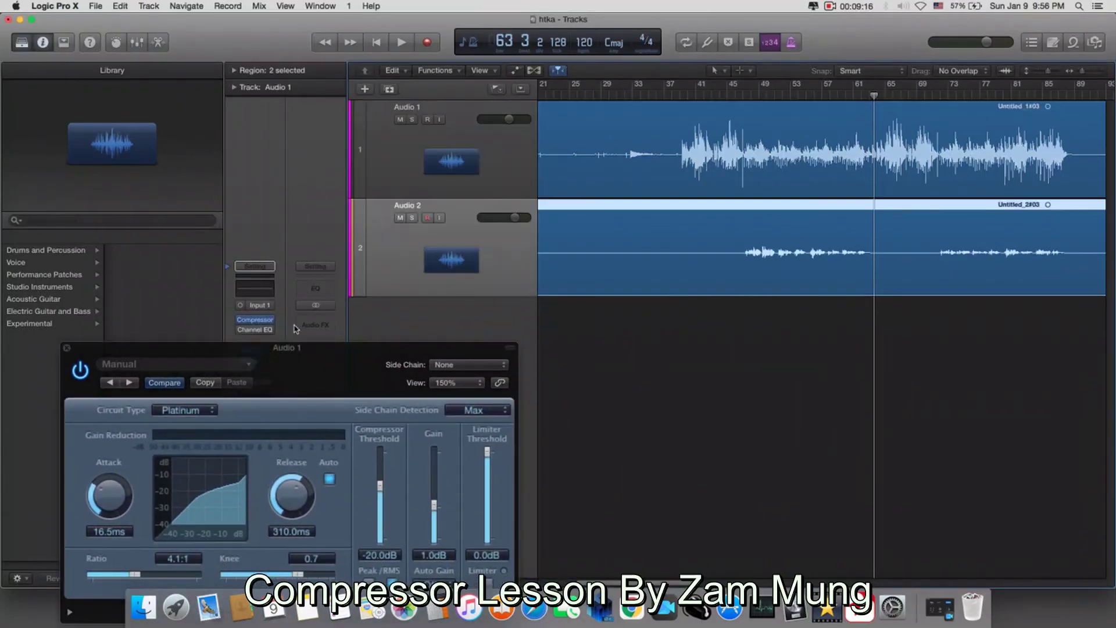
{"action": "left_click", "coordinate": [254, 321]}
{"action": "left_click_drag", "start_coordinate": [356, 360], "coordinate": [314, 252]}
{"action": "left_click_drag", "start_coordinate": [856, 329], "coordinate": [834, 320]}
{"action": "left_click", "coordinate": [672, 95]}
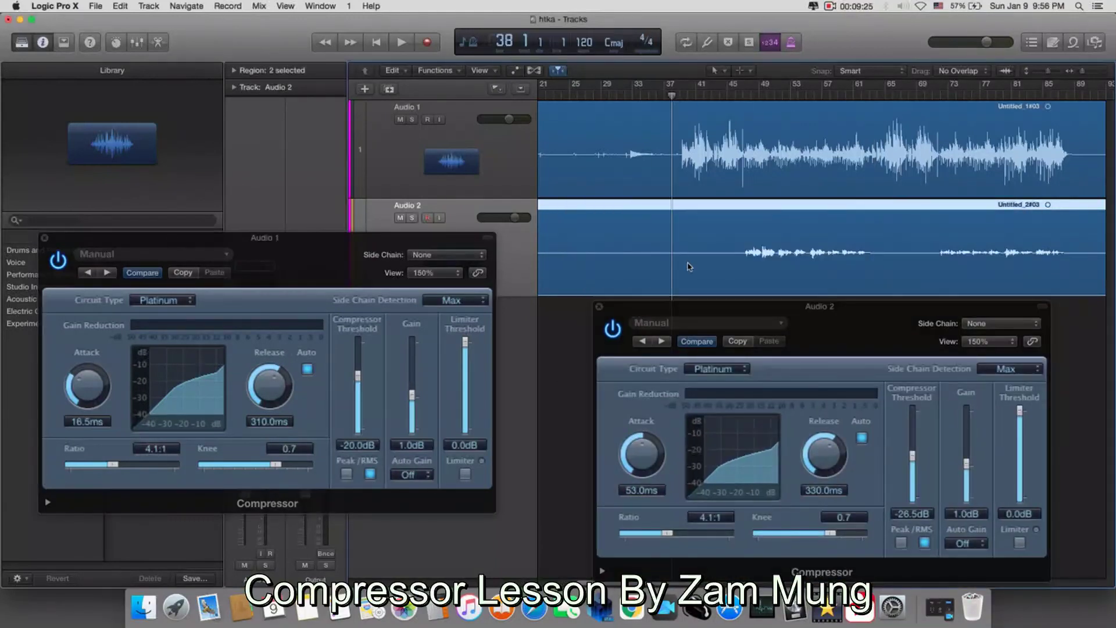
Align the Audio 1 compressor window beside Audio 2's and play both tracks from bar 38 to around bar 62.
{"action": "left_click_drag", "start_coordinate": [347, 262], "coordinate": [415, 329]}
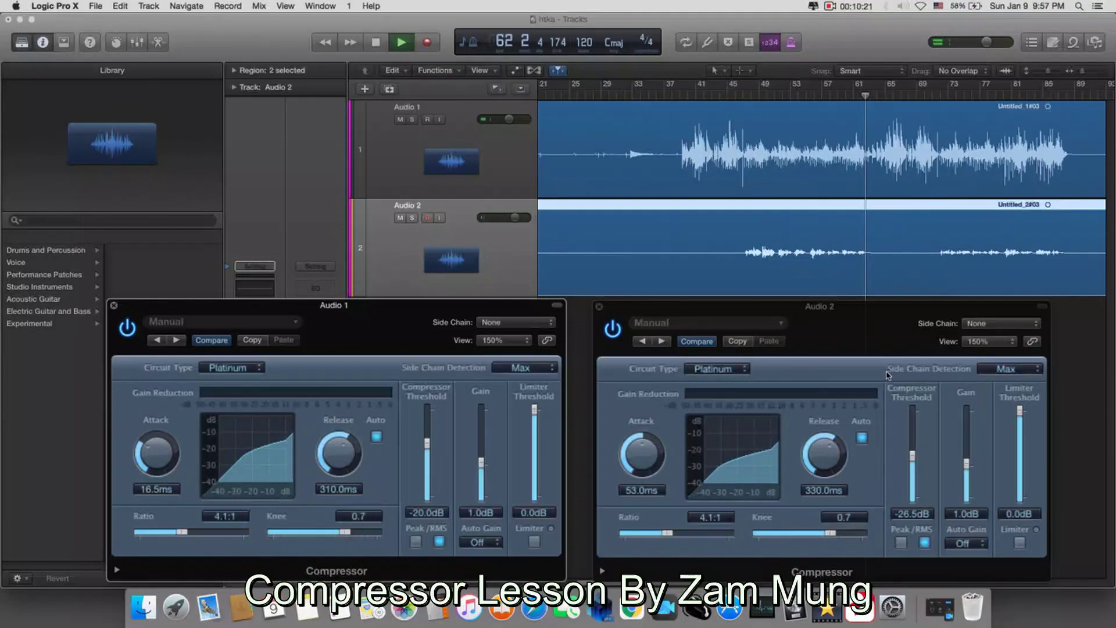
{"action": "key", "text": "space"}
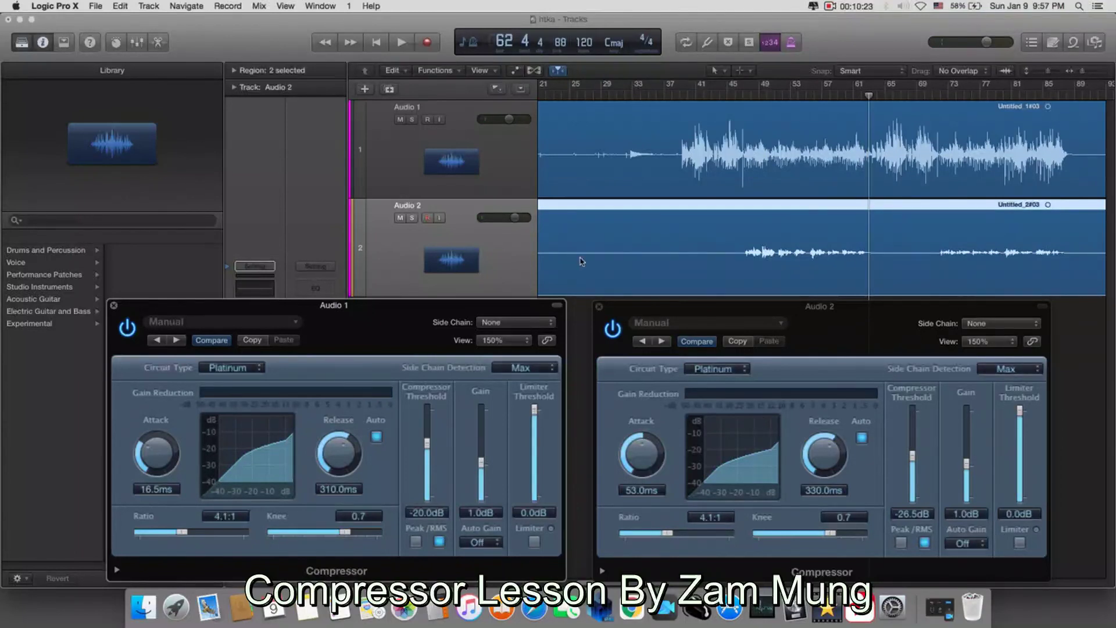
Raise Audio 2's track volume to +6.0 dB and play both compressed tracks from around bar 47 to bar 63.
{"action": "left_click", "coordinate": [515, 218]}
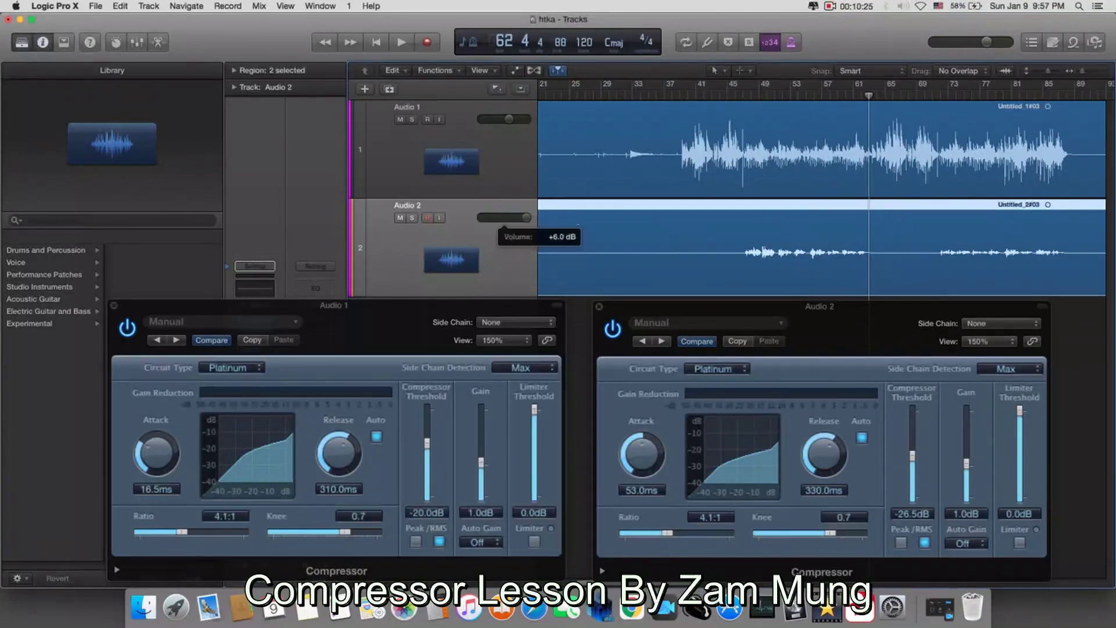
{"action": "left_click", "coordinate": [741, 97]}
{"action": "key", "text": "space"}
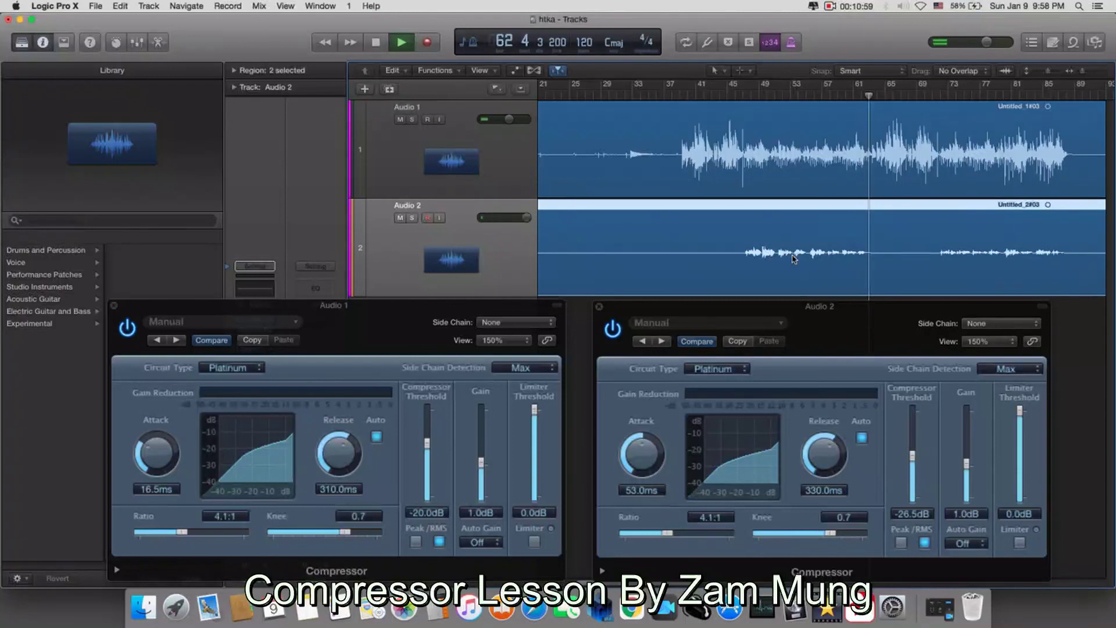
{"action": "key", "text": "space"}
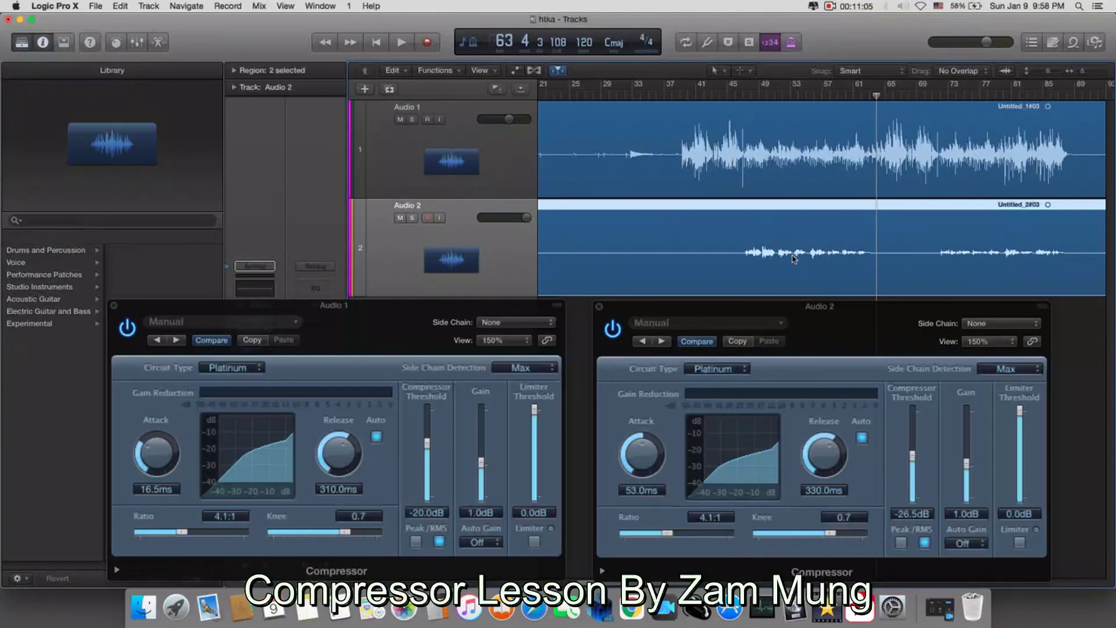
Close the compressor windows of both tracks and briefly show the mixer's channel strips before hiding them.
{"action": "left_click", "coordinate": [600, 306]}
{"action": "left_click", "coordinate": [114, 306]}
{"action": "key", "text": "x"}
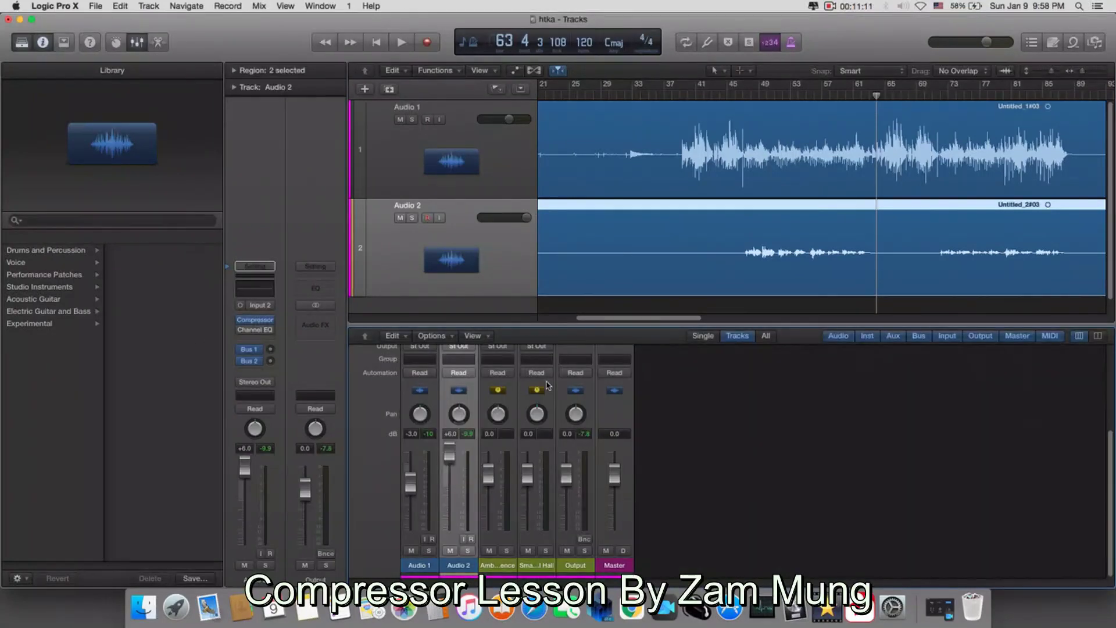
{"action": "key", "text": "x"}
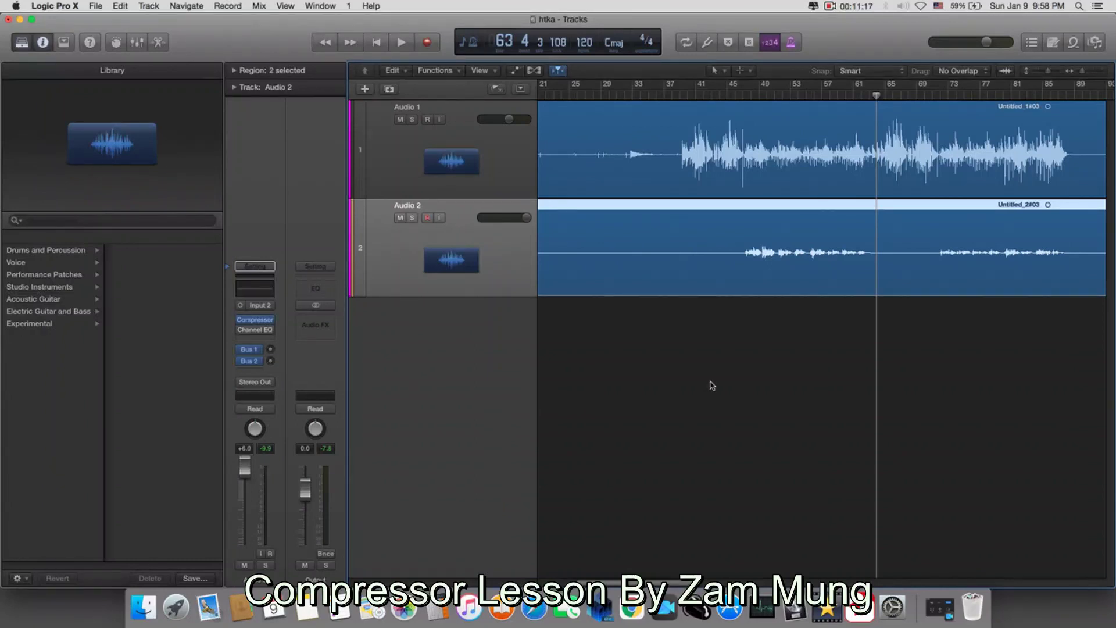
Open Audio 2's compressor in the middle of the workspace to review its settings, and close it.
{"action": "left_click", "coordinate": [256, 321]}
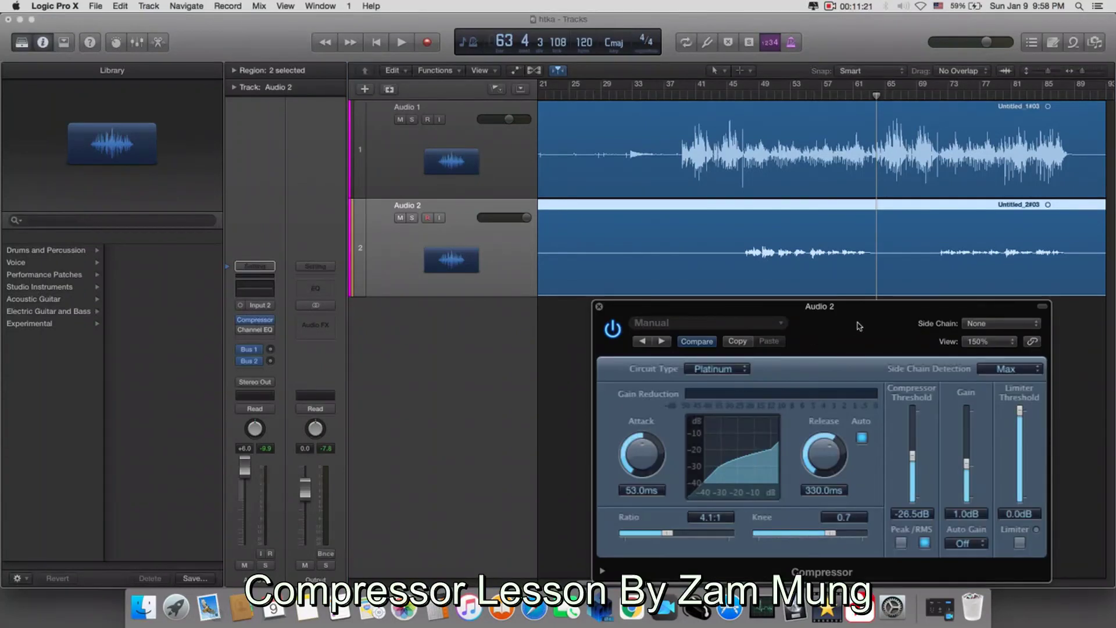
{"action": "left_click_drag", "start_coordinate": [856, 325], "coordinate": [547, 176]}
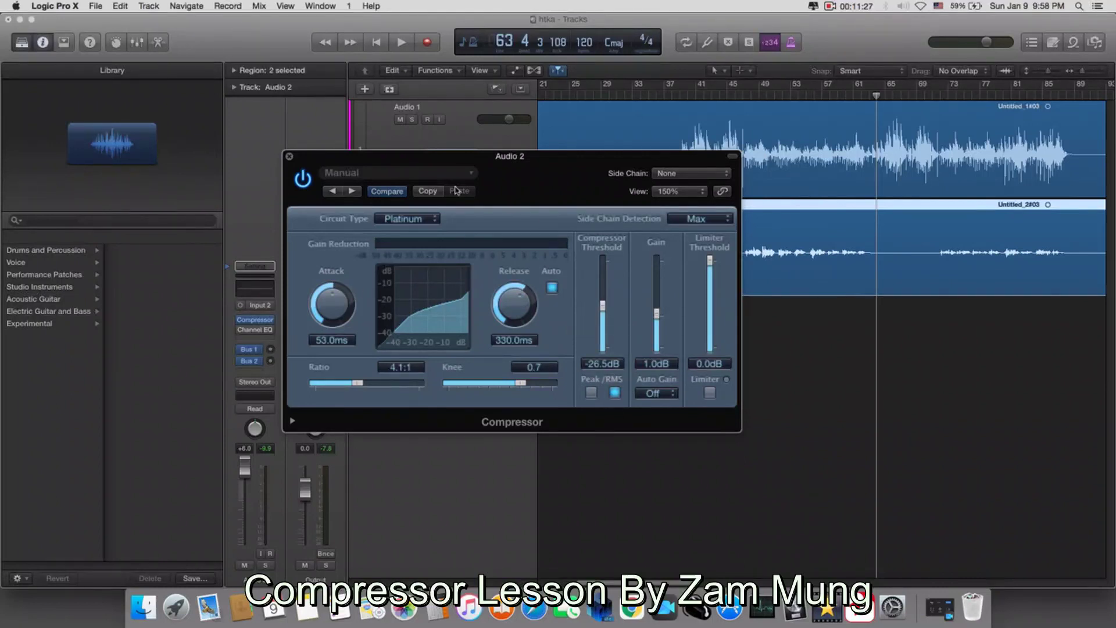
{"action": "left_click_drag", "start_coordinate": [547, 168], "coordinate": [580, 236]}
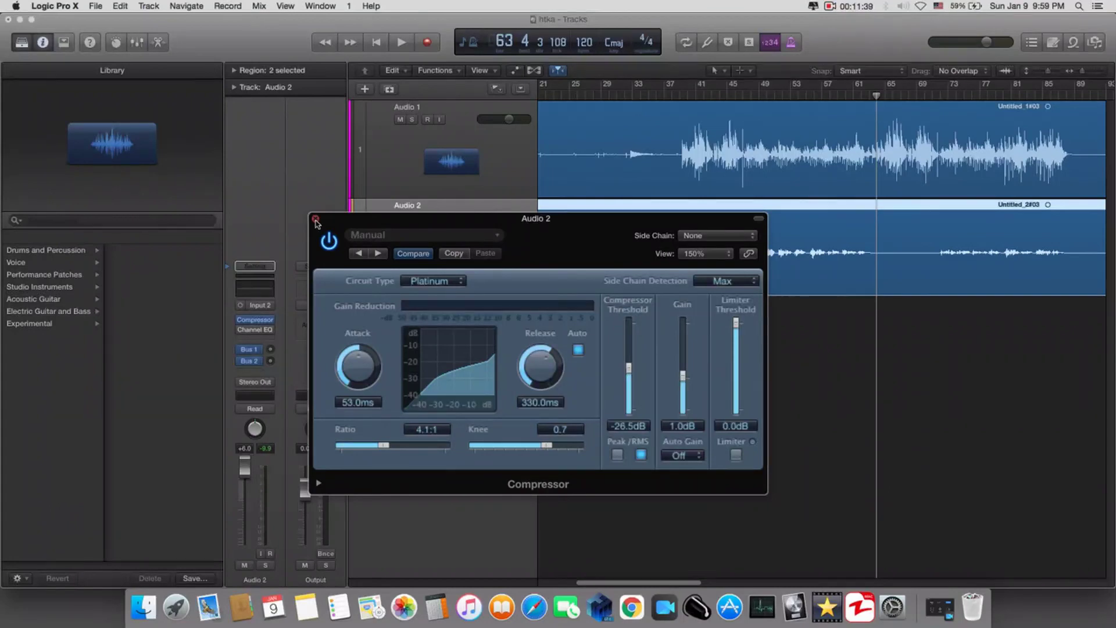
{"action": "left_click", "coordinate": [315, 220]}
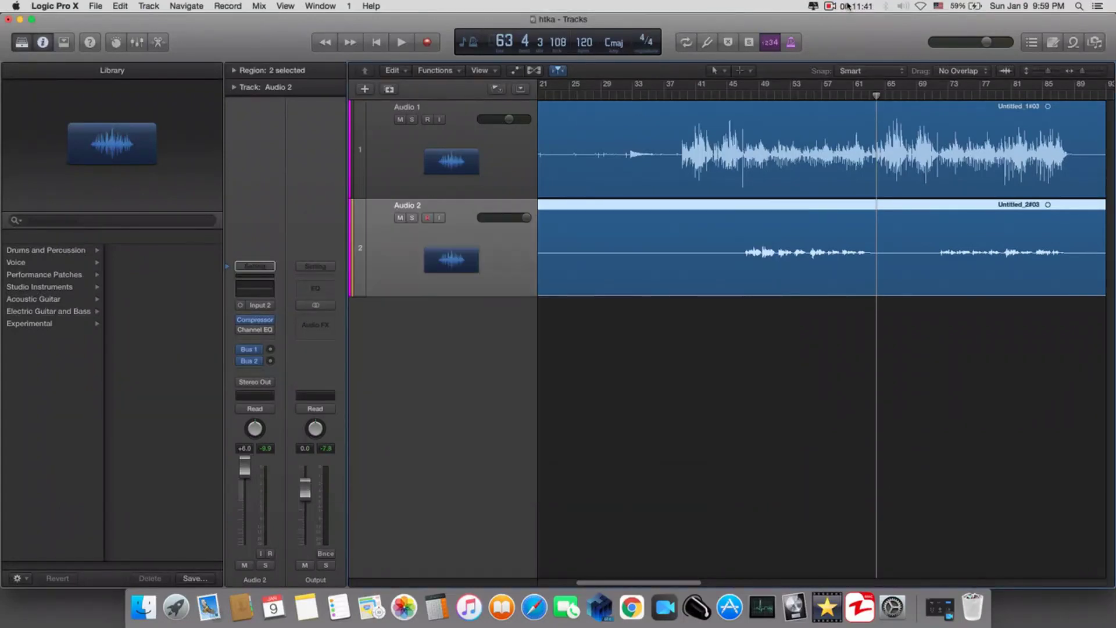